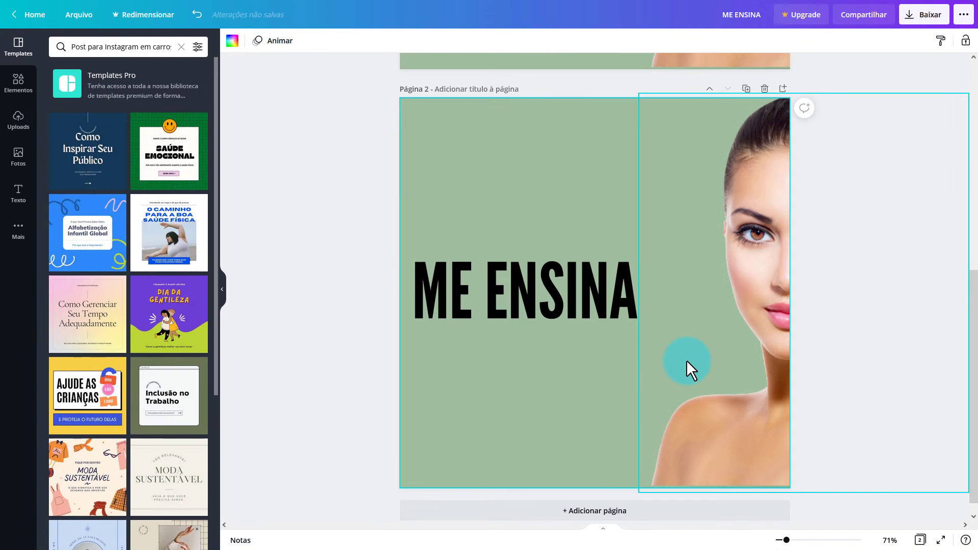
- Move the woman's photo on page 2 horizontally to the page's left edge so it continues the half shown on page 1
left_click(686, 359)
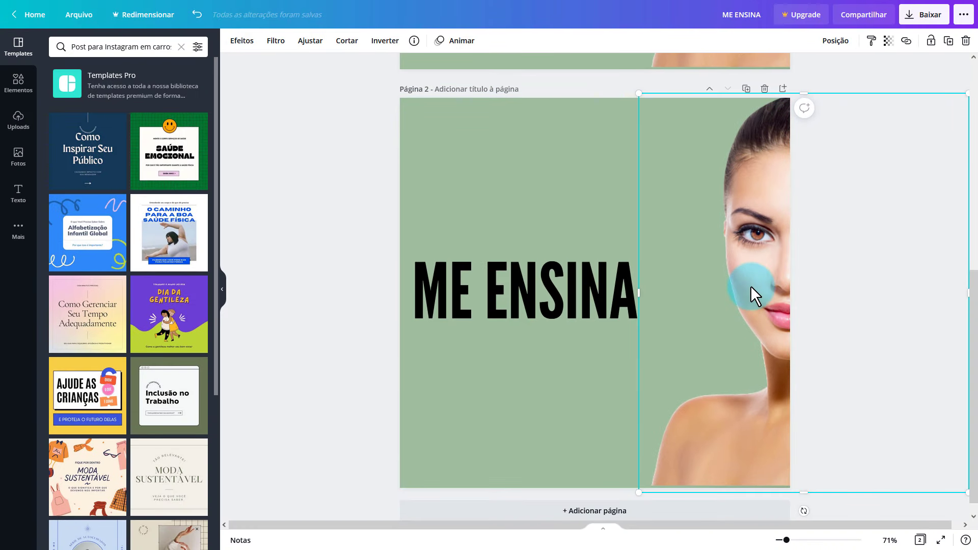
key("shift+Left")
key("shift+Left")
key("shift+Left")
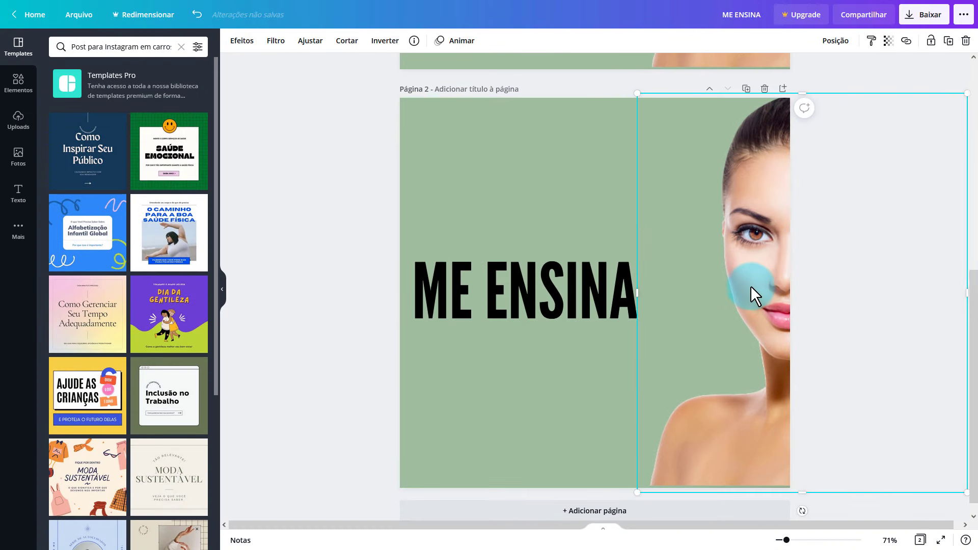
key("shift+Left")
key("shift+Left")
key("shift+Left")
key("shift+Left")
key("shift+Left")
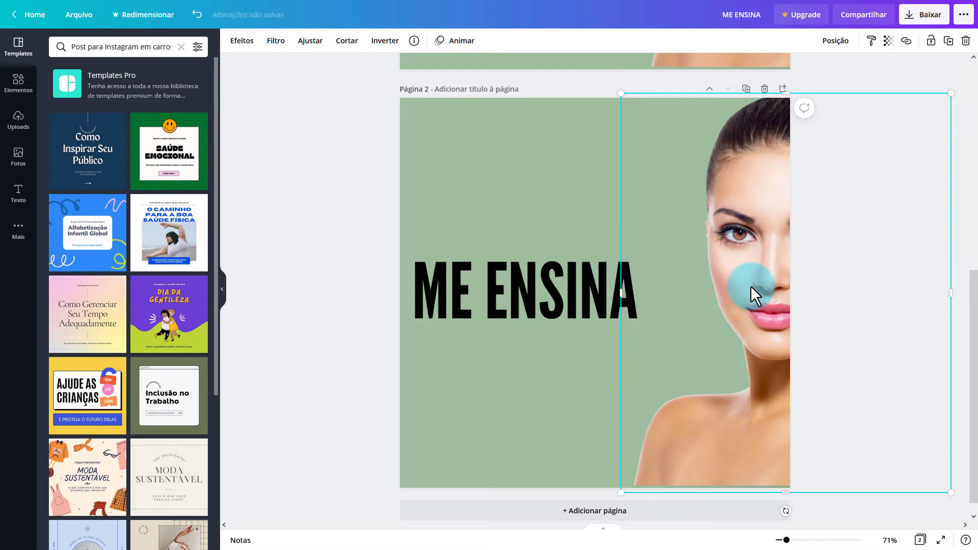
key("shift+Left")
key("shift+Left")
key("shift+Left")
key("shift+Left")
key("shift+Left")
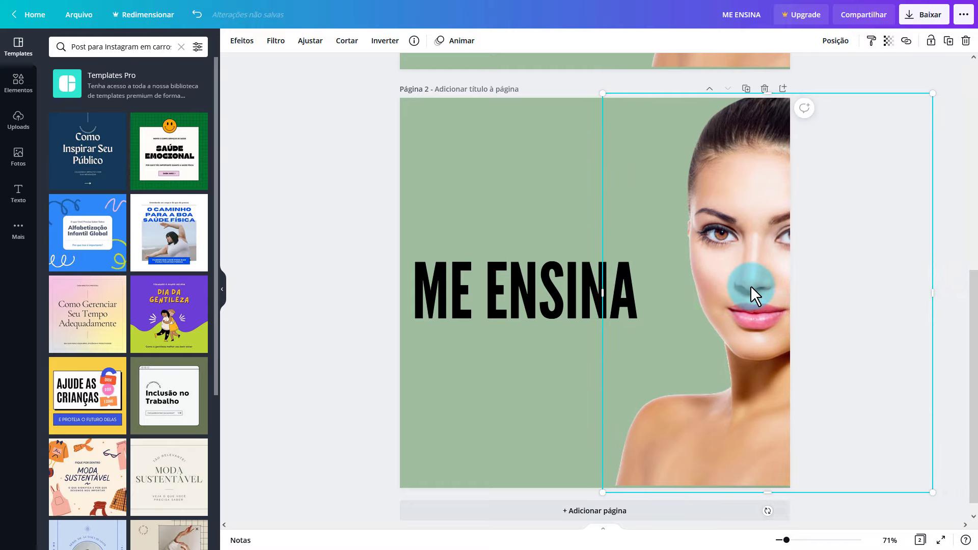
key("shift+Left")
key("shift+Left")
key("shift+Left")
key("shift+Left")
key("shift+Left")
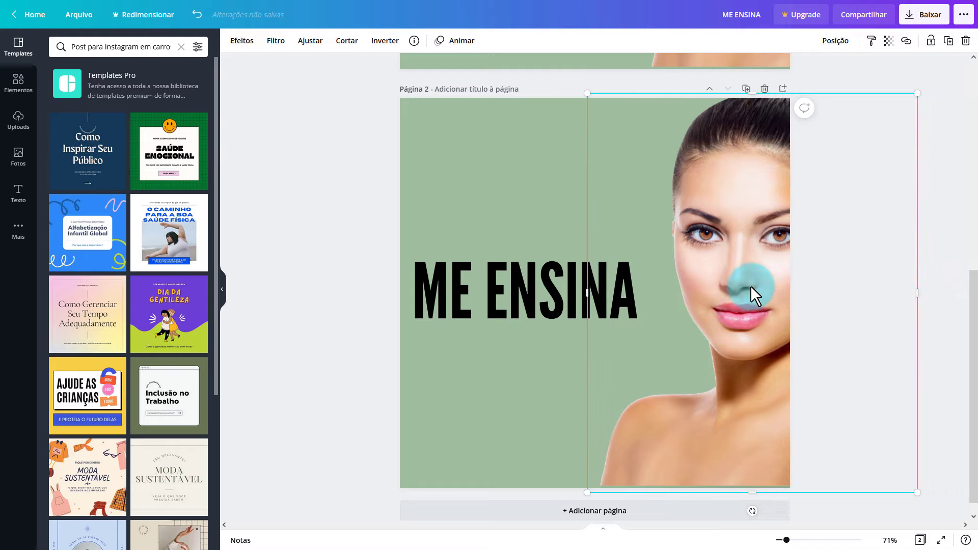
key("shift+Left")
key("shift+Left")
key("shift+Left")
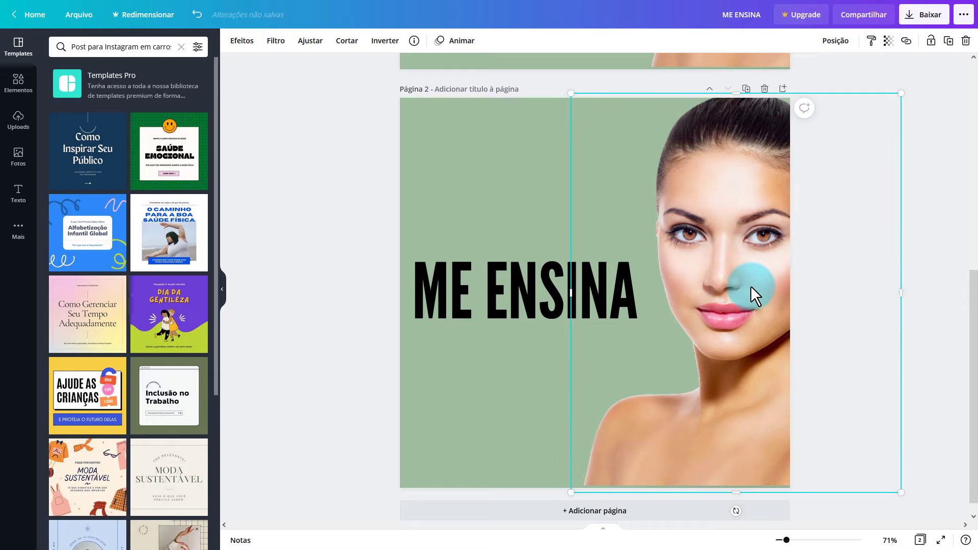
left_click_drag(750, 285, 424, 285)
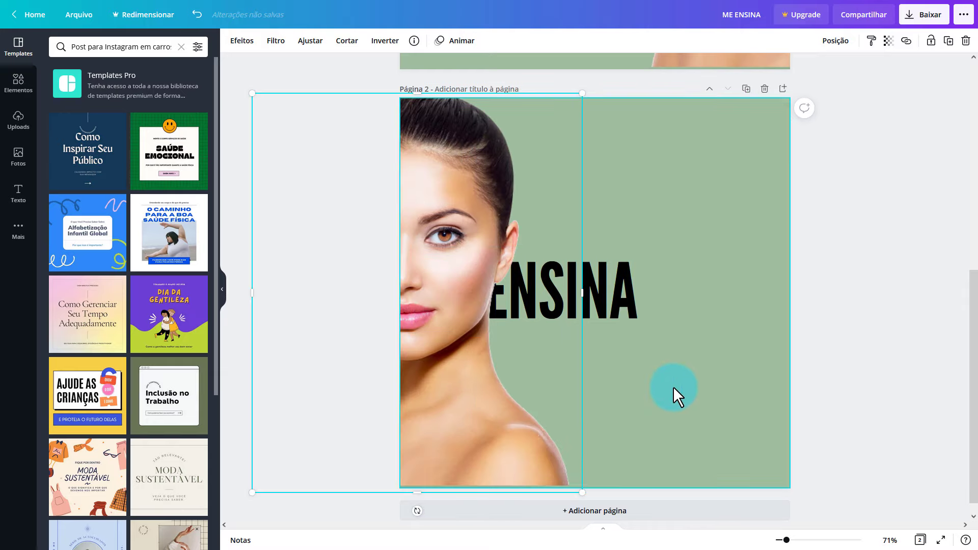
- Compare the photo's continuation across both pages and move page 2's "ME ENSINA" text right, clear of the woman's face
scroll(692, 382, "up", 6)
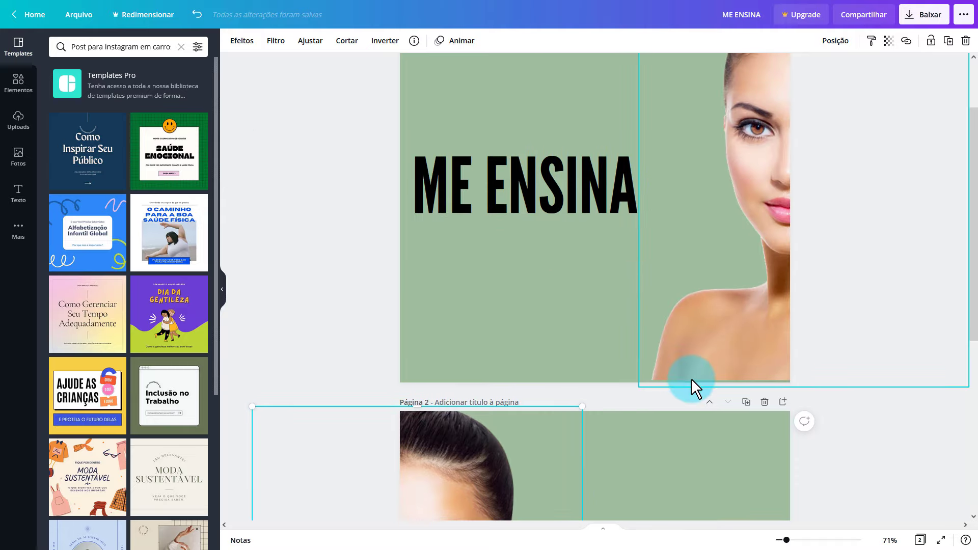
scroll(691, 379, "down", 5)
scroll(691, 380, "up", 6)
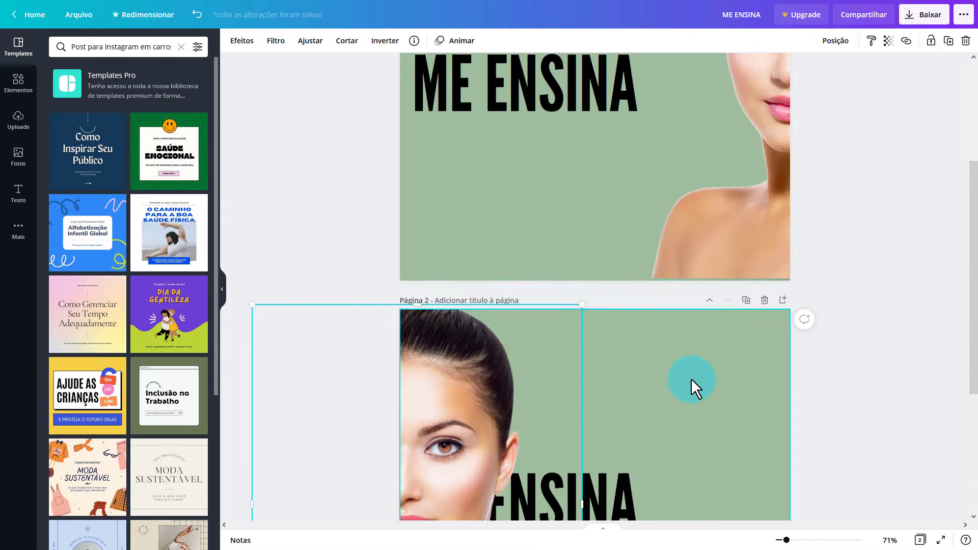
scroll(691, 379, "down", 4)
scroll(690, 378, "down", 2)
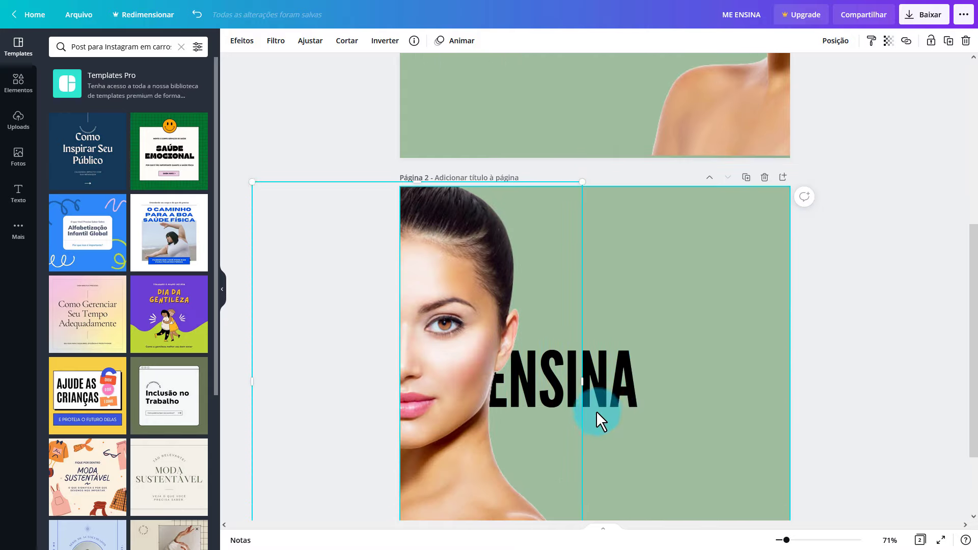
left_click(616, 393)
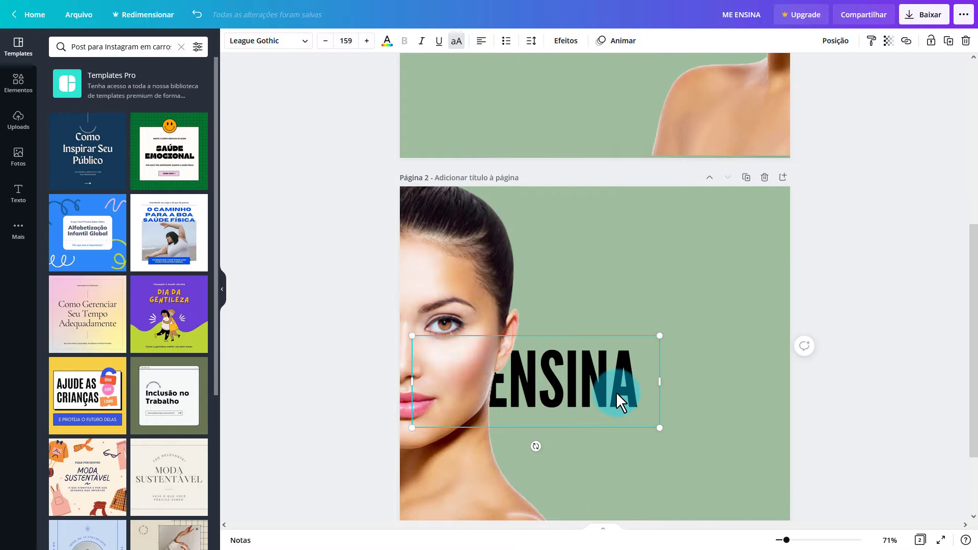
key("shift+Right")
key("shift+Right")
key("shift+Right")
key("shift+Right")
key("shift+Right")
key("shift+Right")
key("shift+Right")
key("shift+Right")
key("shift+Right")
key("shift+Right")
key("shift+Right")
key("shift+Right")
key("shift+Right")
key("shift+Right")
key("shift+Right")
key("shift+Right")
key("shift+Right")
key("shift+Right")
key("shift+Right")
key("shift+Right")
key("shift+Right")
key("shift+Right")
key("shift+Right")
key("shift+Right")
key("shift+Right")
key("shift+Right")
key("shift+Right")
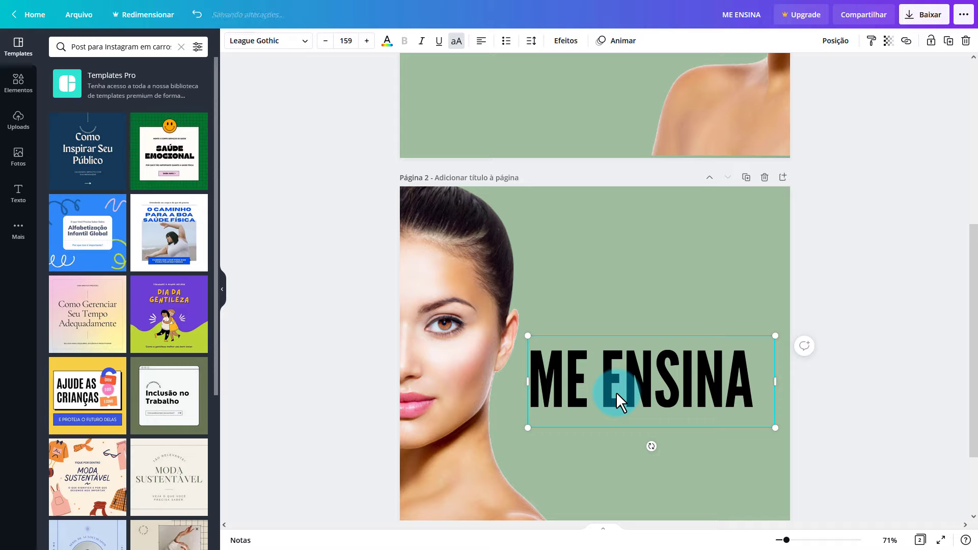
key("shift+Right")
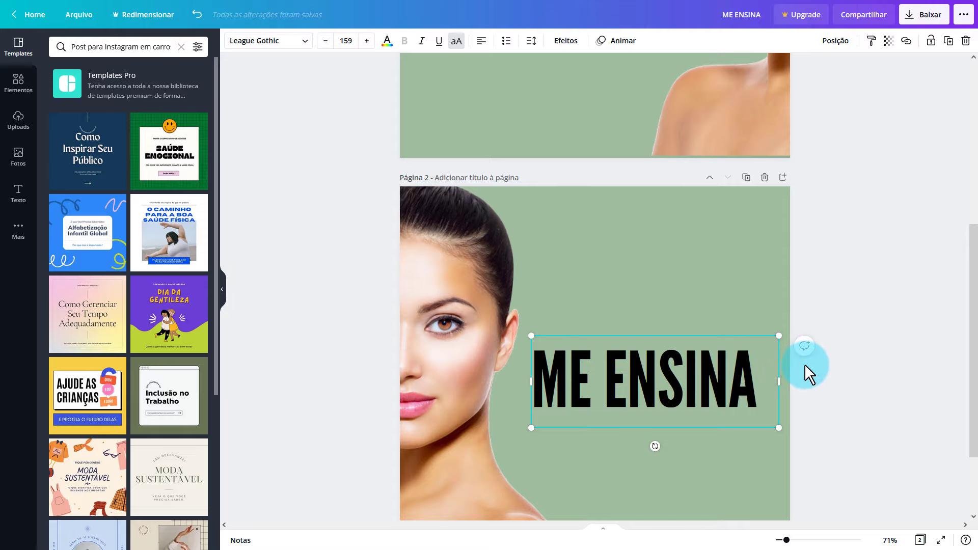
- Return to page 1 and switch to the browser tab with the "Post para Instagram em carrossel" template gallery
scroll(804, 363, "up", 6)
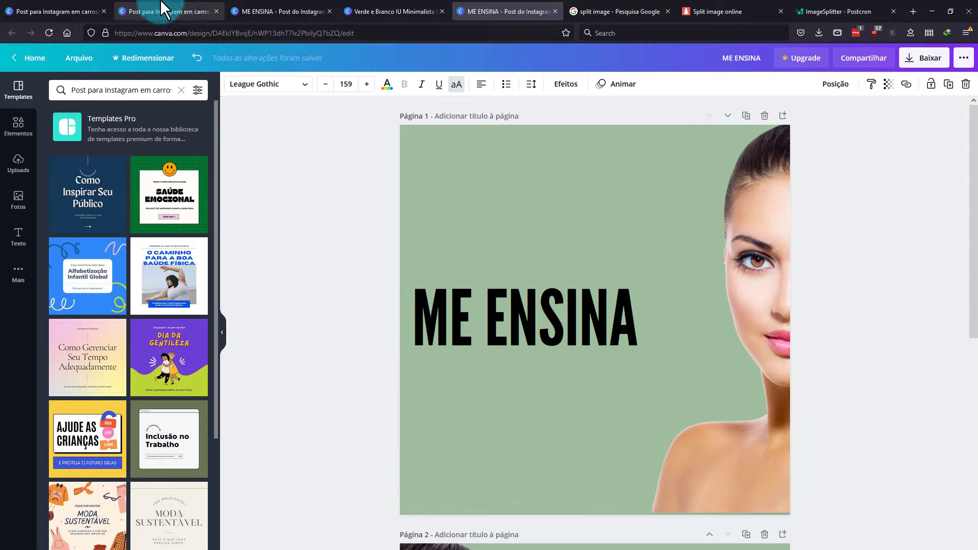
left_click(178, 13)
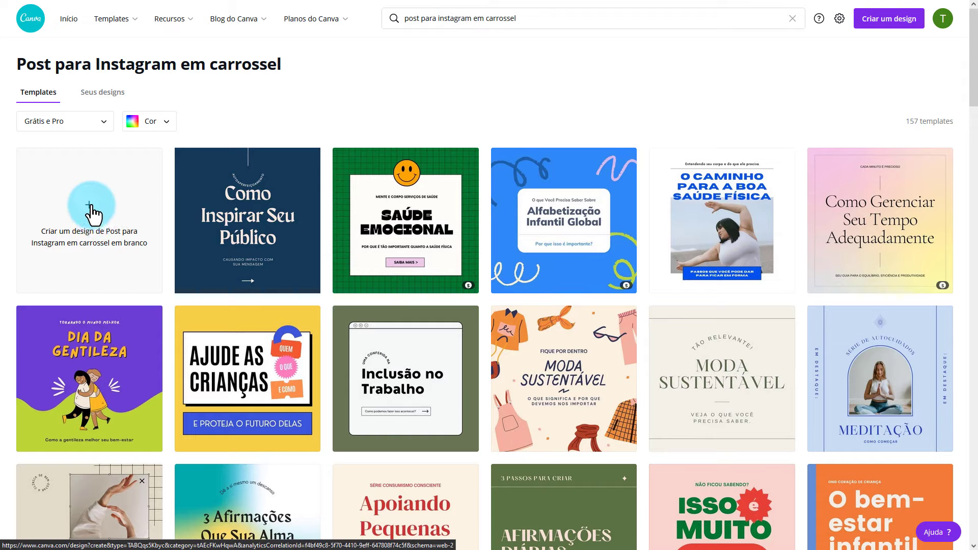
mouse_move(235, 210)
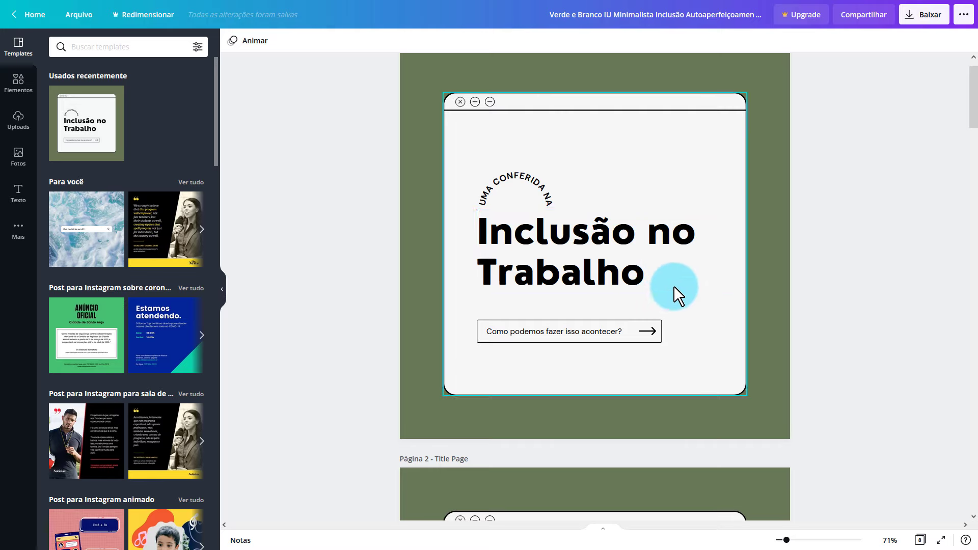
- Delete the pages following page 3 in the "Inclusão no Trabalho" carousel template, starting with the "55%" page
scroll(677, 284, "up", 1)
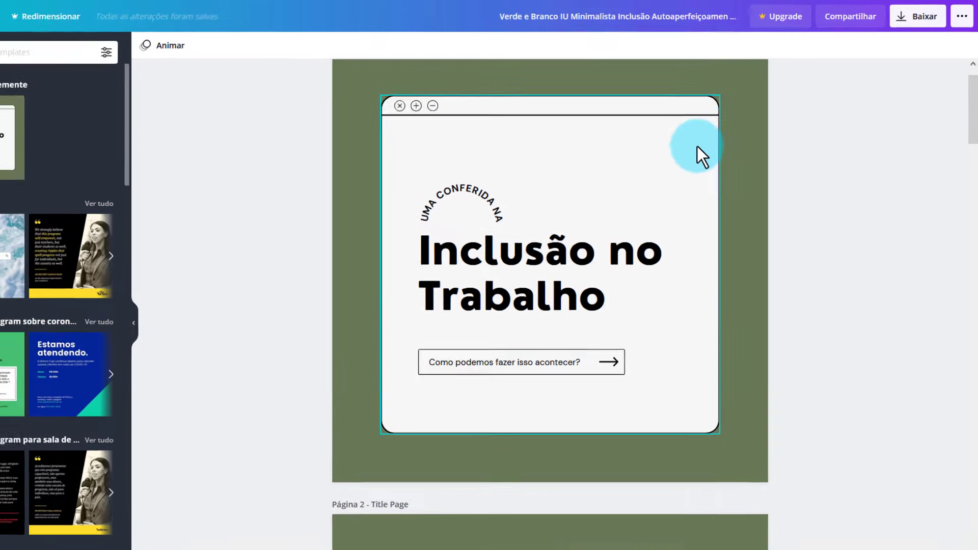
scroll(731, 214, "down", 5)
scroll(628, 308, "down", 15)
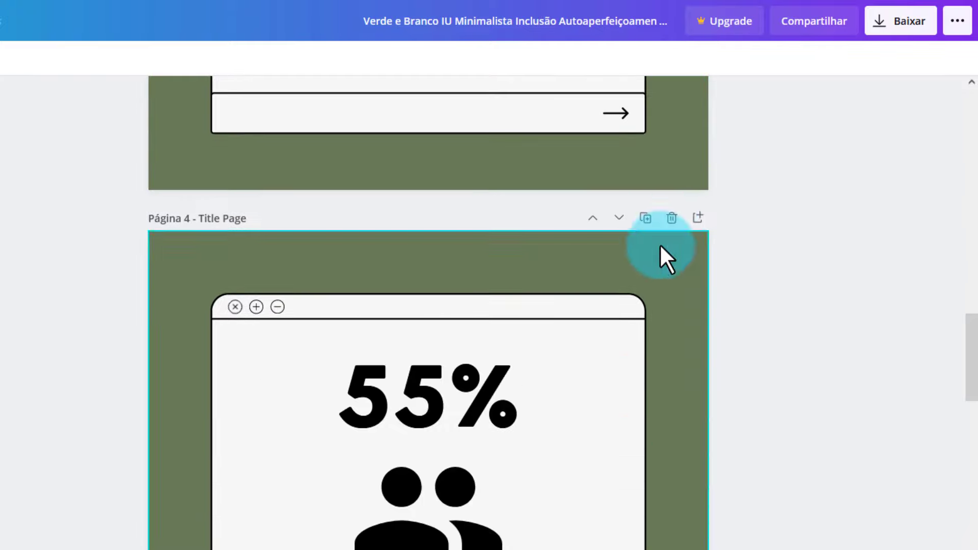
left_click(672, 219)
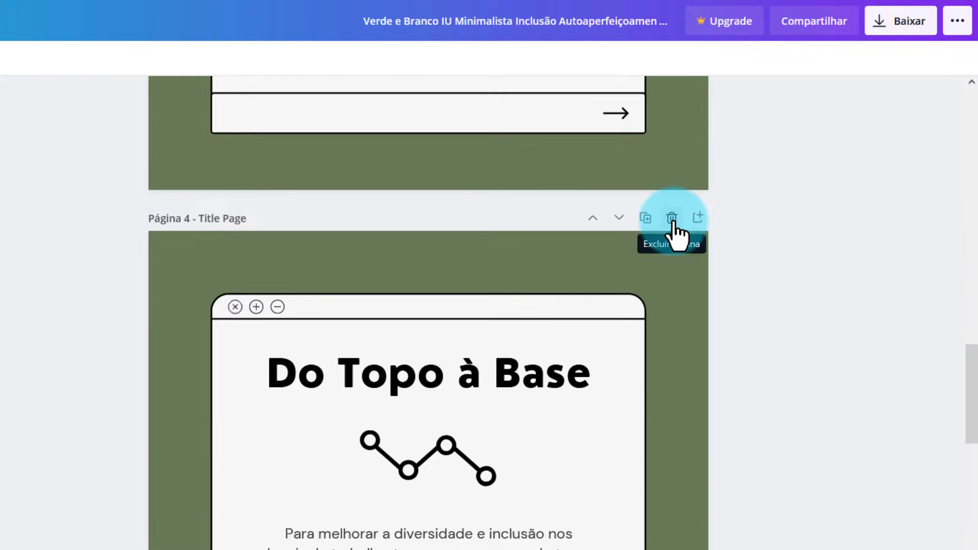
left_click(672, 219)
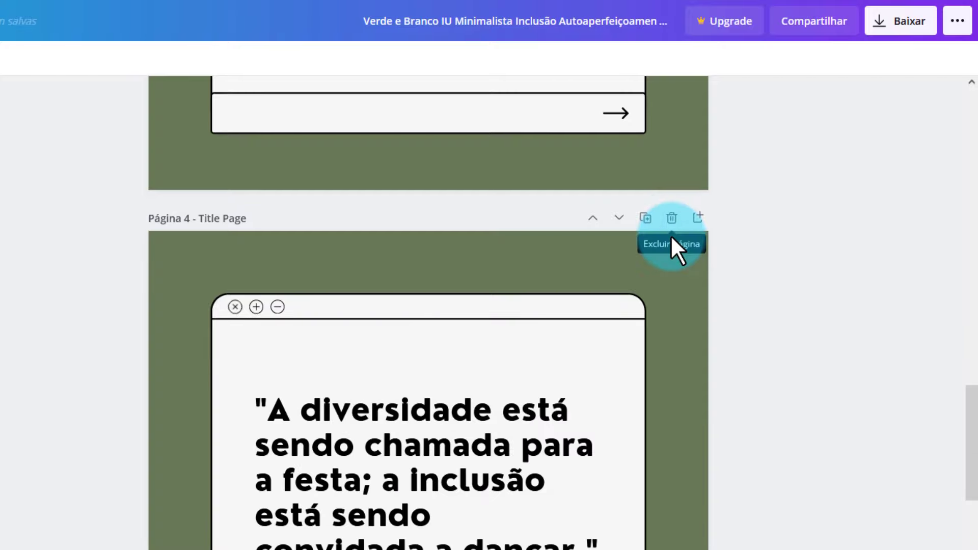
left_click(672, 220)
- Duplicate the "Inclusão vs. Diversidade" page at the end of the carousel and review the pages back towards the start
scroll(668, 364, "up", 5)
scroll(670, 356, "up", 10)
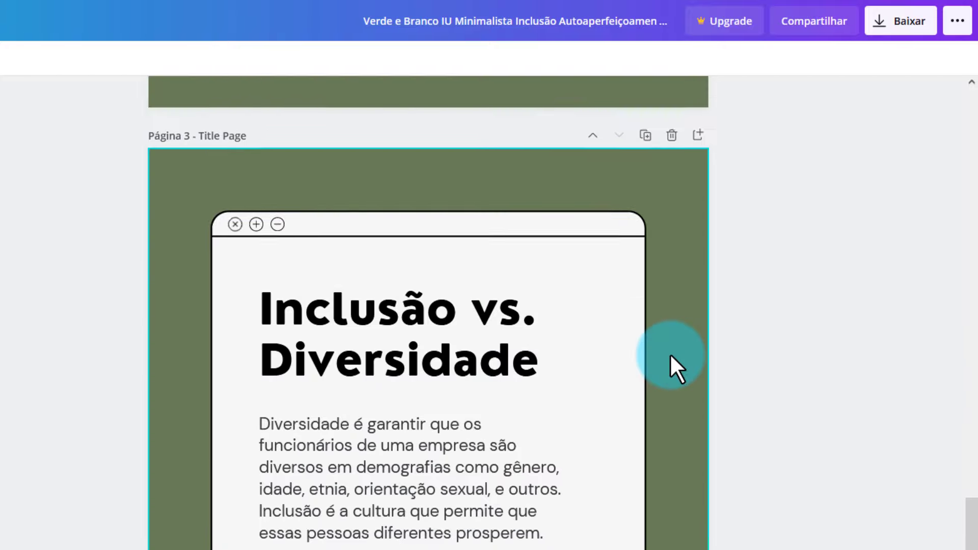
scroll(670, 354, "up", 5)
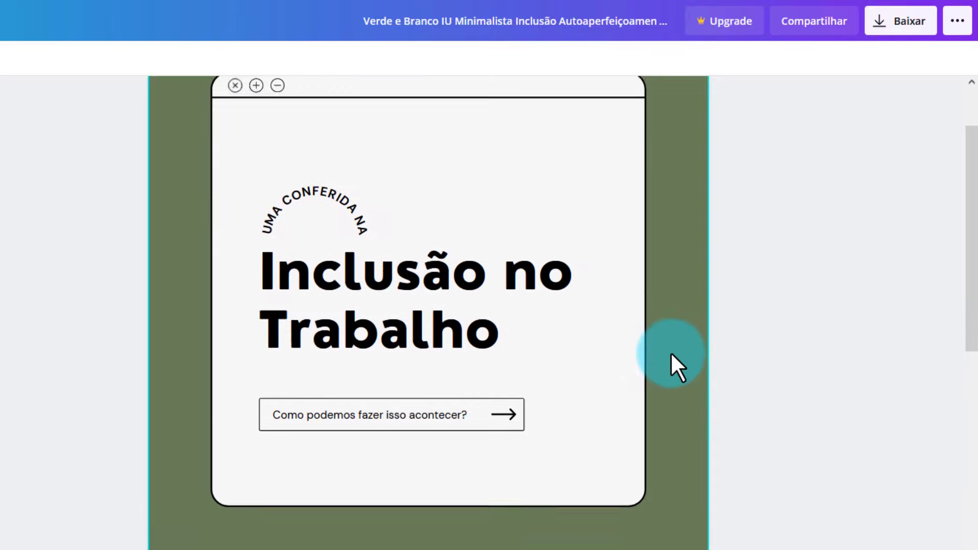
scroll(669, 352, "down", 14)
scroll(664, 433, "down", 3)
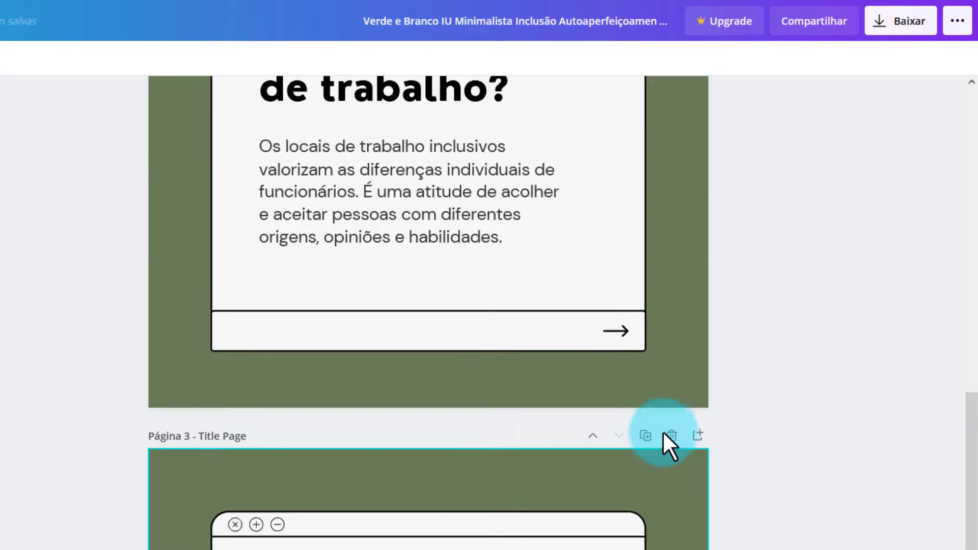
left_click(647, 407)
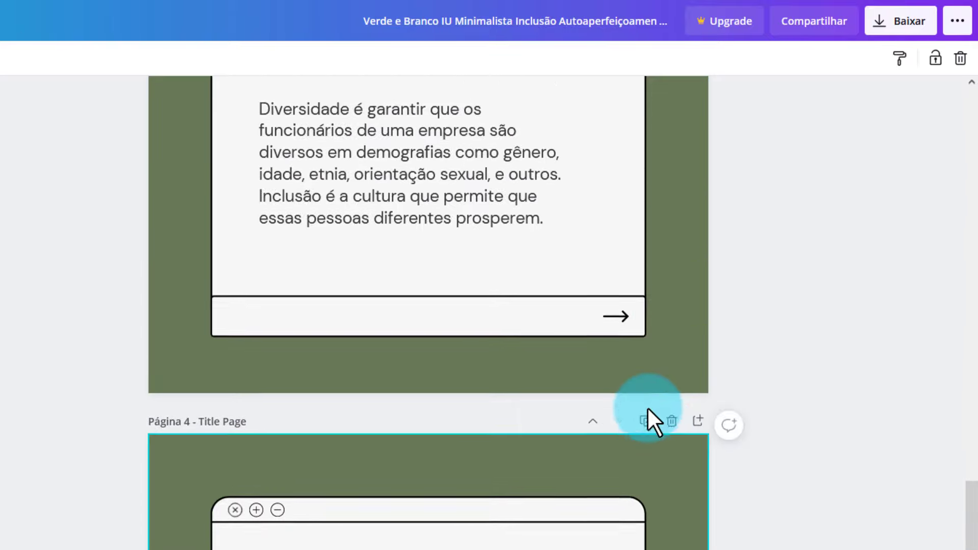
scroll(647, 406, "down", 12)
scroll(647, 407, "up", 10)
scroll(652, 399, "up", 15)
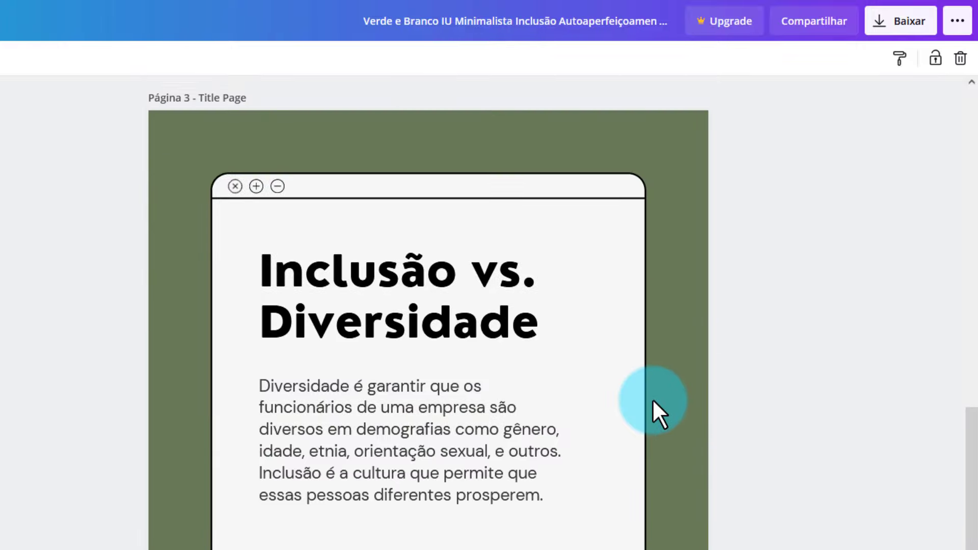
scroll(592, 371, "up", 10)
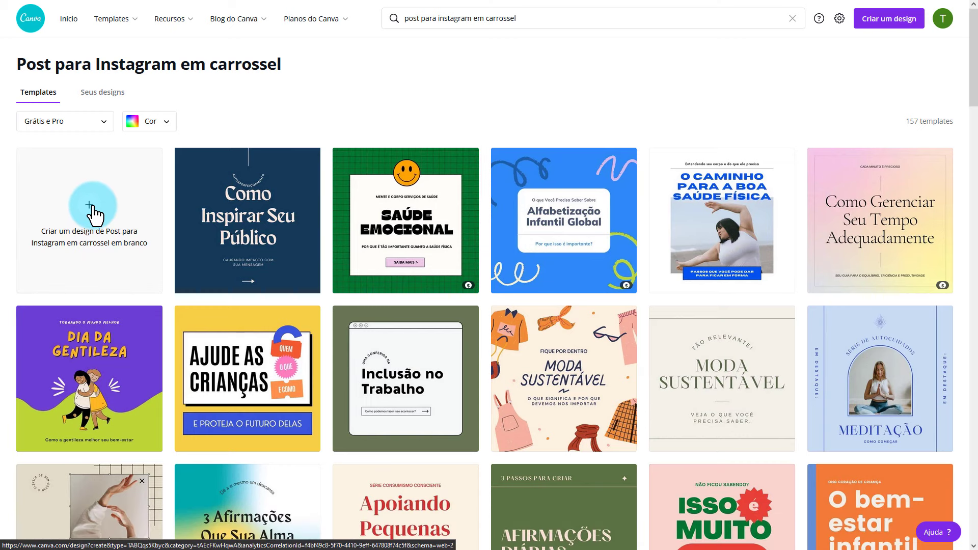
- Create a blank Instagram carousel post and apply the first page of the "Dia da Gentileza" template to it
left_click(95, 214)
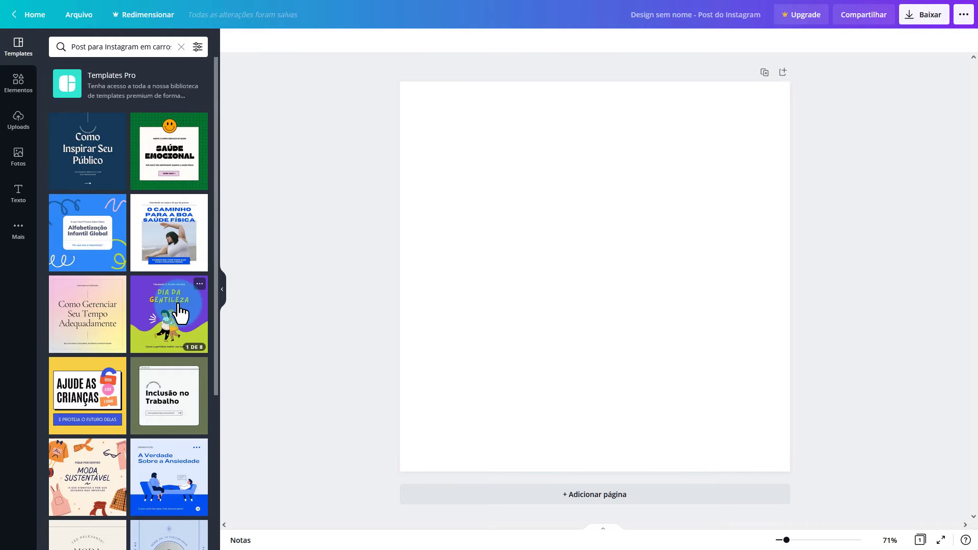
left_click_drag(179, 312, 539, 279)
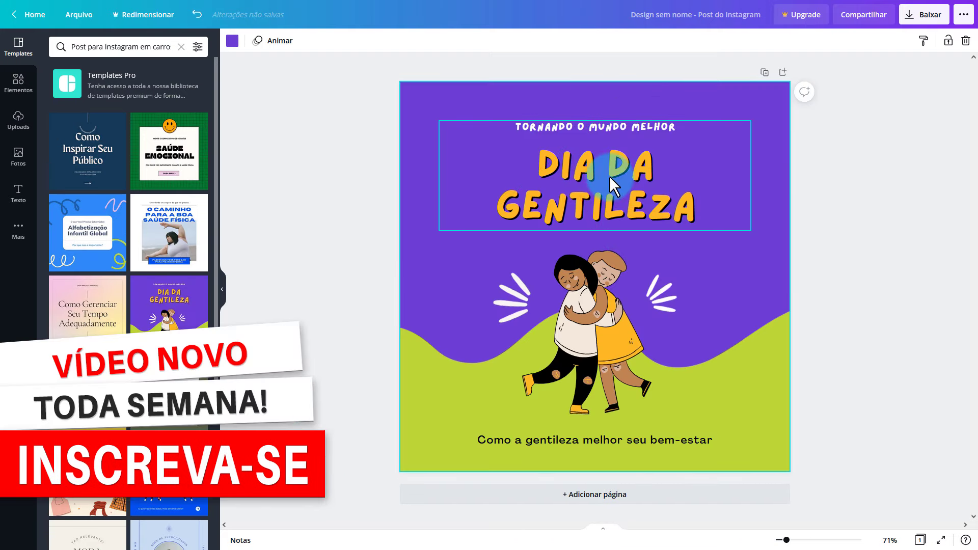
- Replace the "DIA DA GENTILEZA" title with "DIA DO ME ENSINA"
left_click(586, 199)
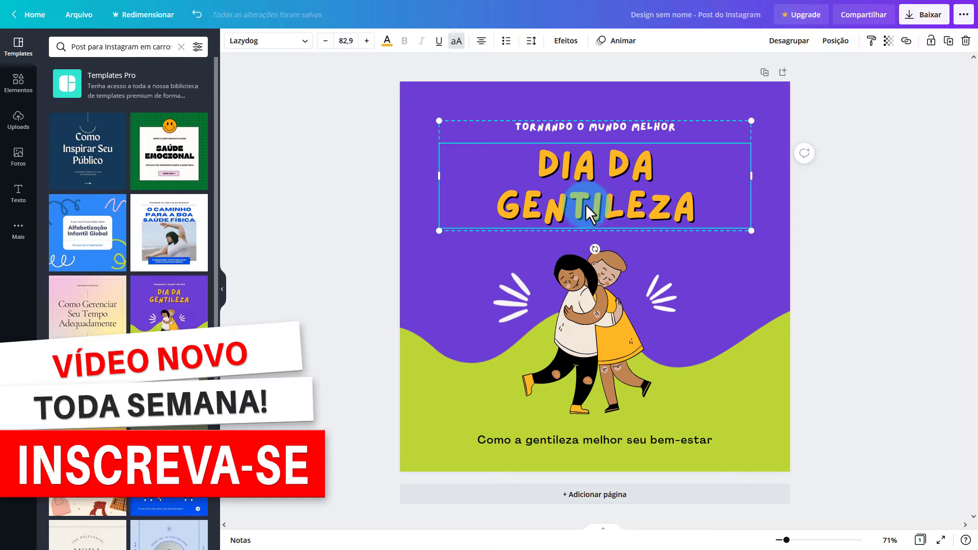
triple_click(585, 204)
type("DIA DO ME ENSINA")
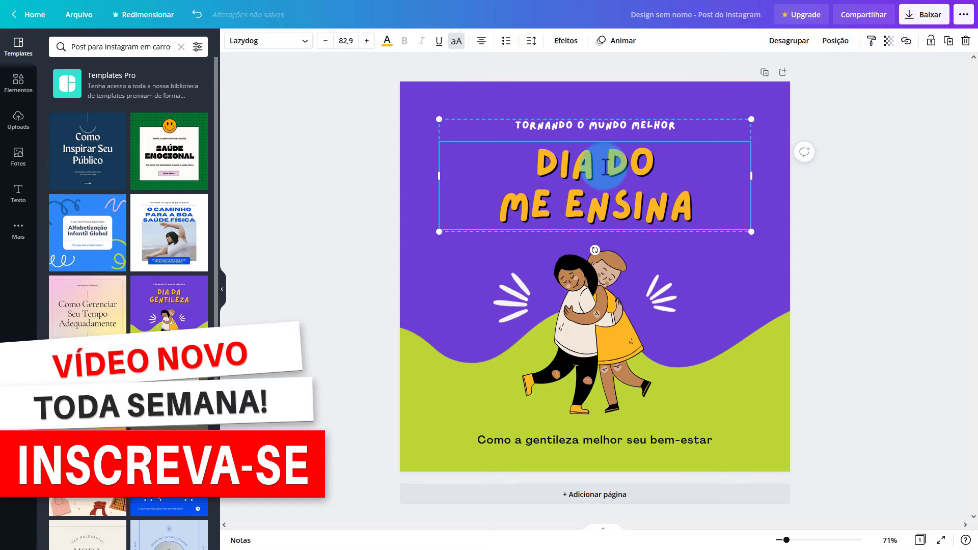
left_click(833, 225)
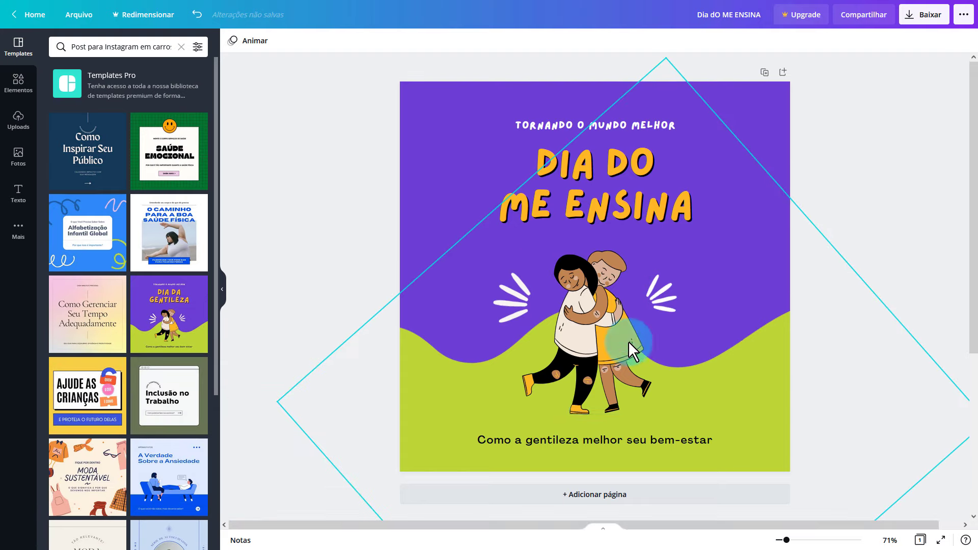
- Duplicate the "DIA DO ME ENSINA" page as page 2 and compare both pages
left_click(765, 73)
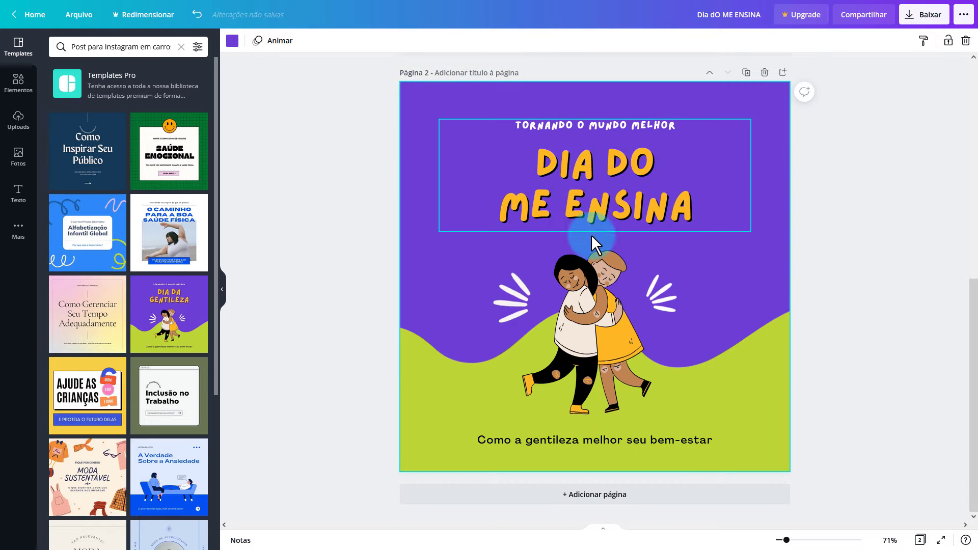
scroll(604, 280, "up", 8)
scroll(607, 255, "down", 8)
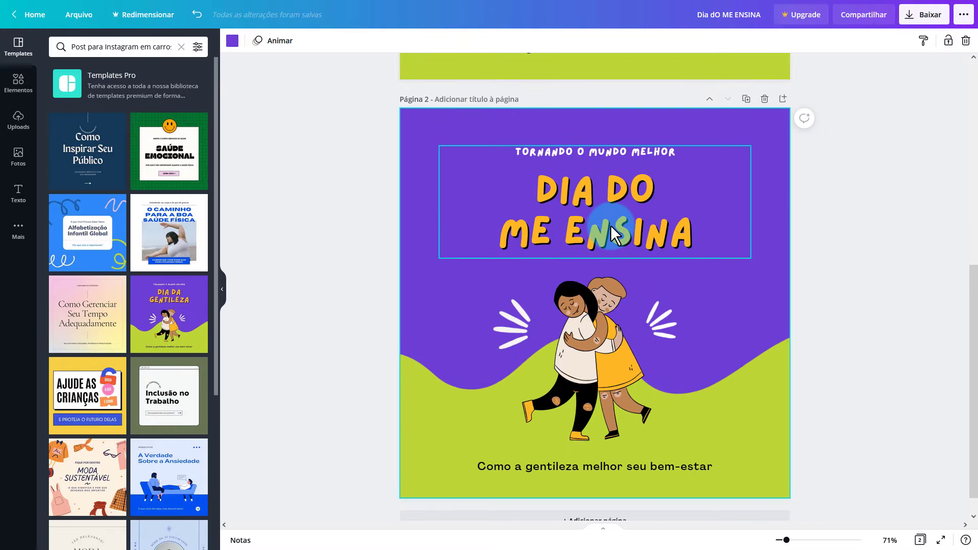
scroll(611, 224, "down", 1)
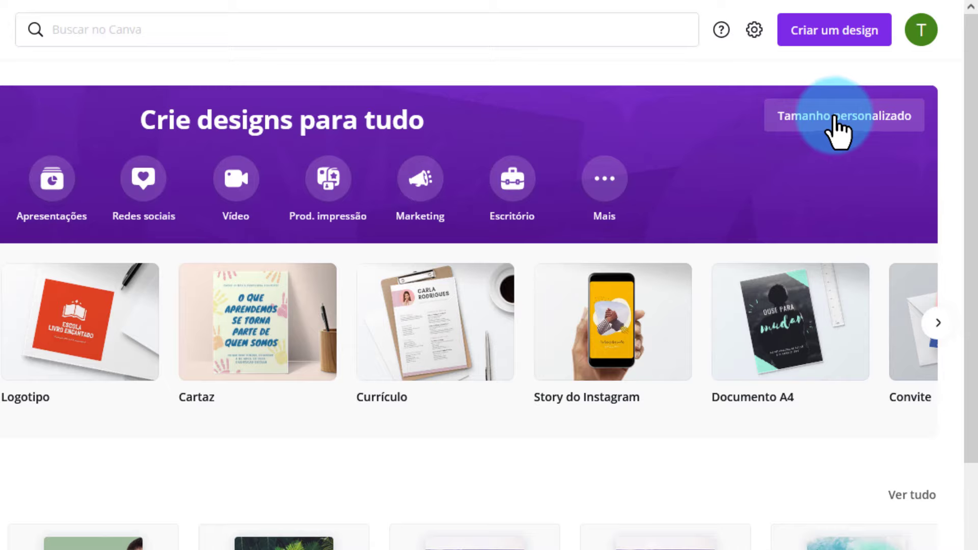
- Create a new custom-size design 3240 px wide and 1080 px high
left_click(835, 125)
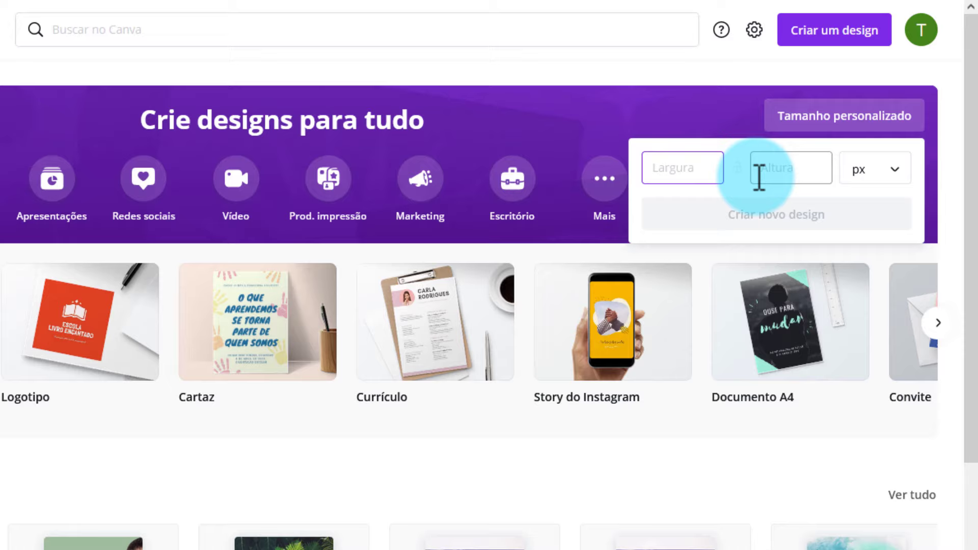
left_click(782, 172)
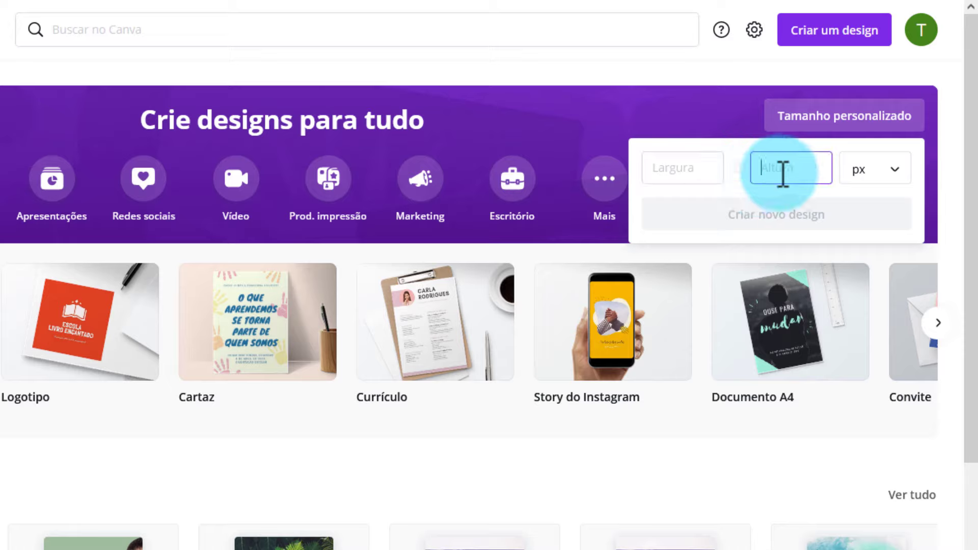
type("1080")
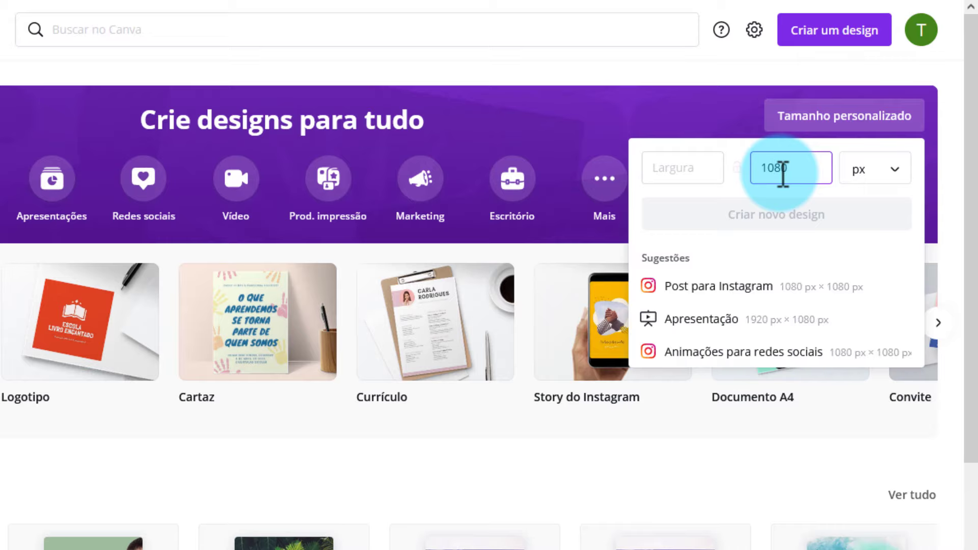
left_click(693, 167)
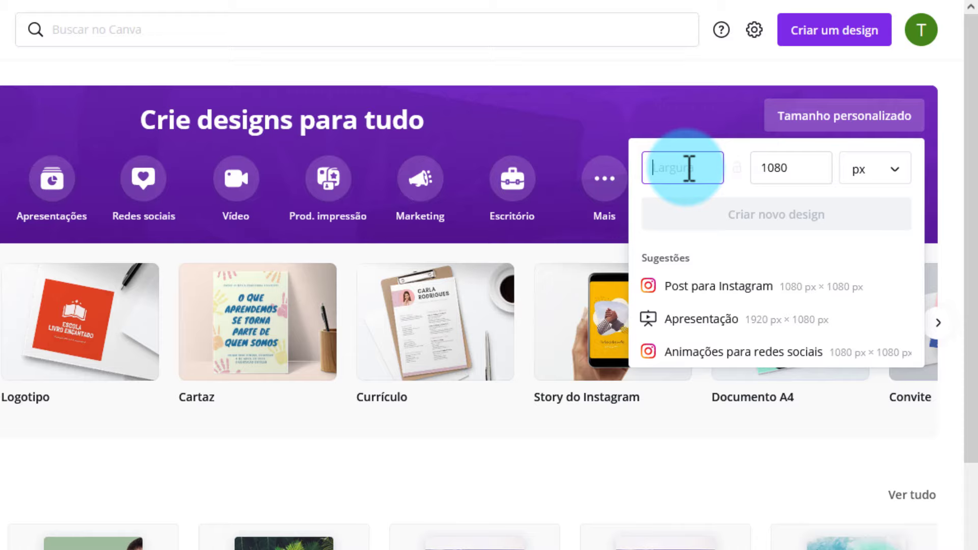
type("3240")
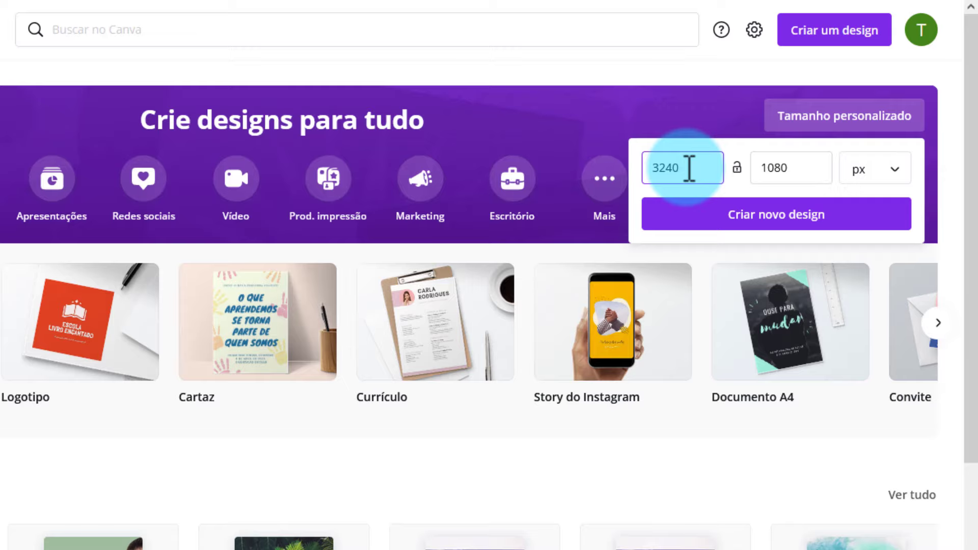
left_click(792, 222)
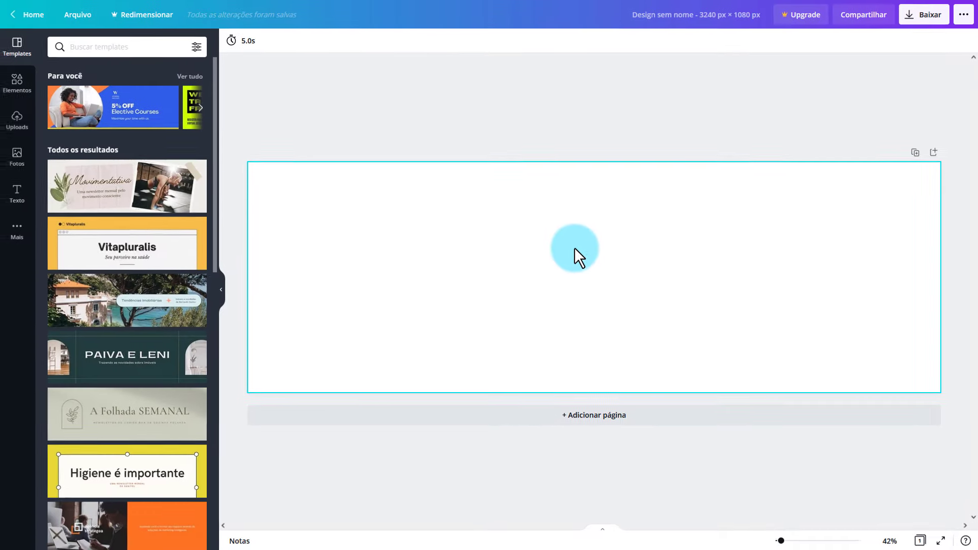
- Collapse the templates area and show the rulers around the blank page
left_click(224, 289)
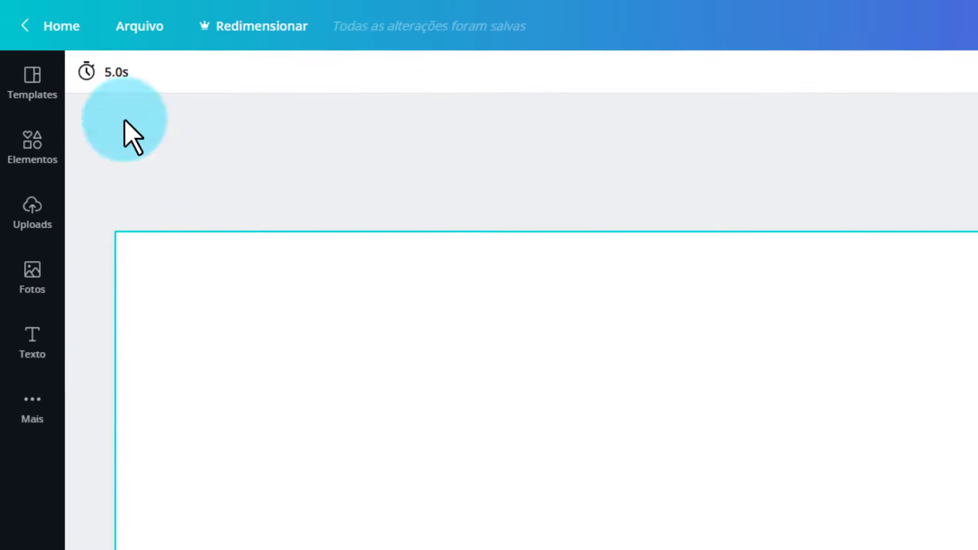
left_click(146, 29)
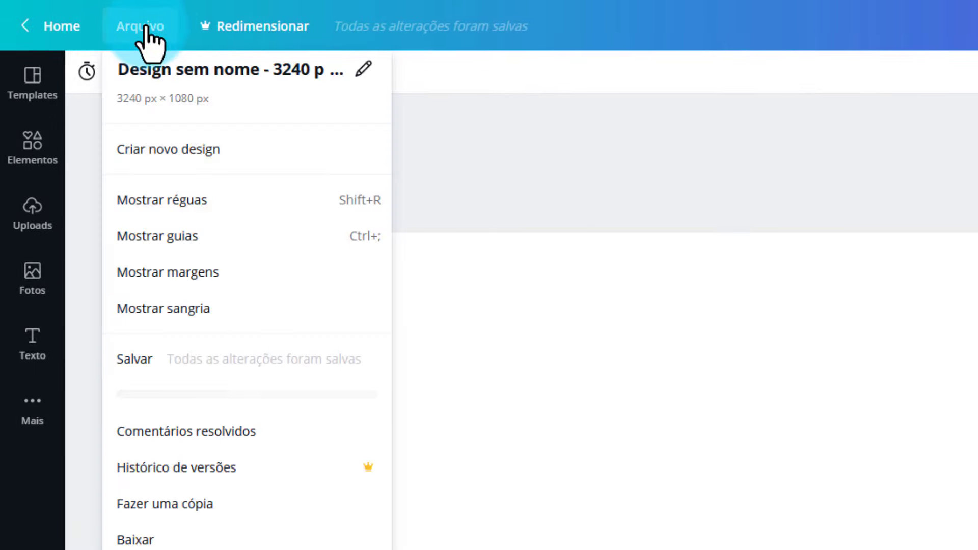
left_click(184, 206)
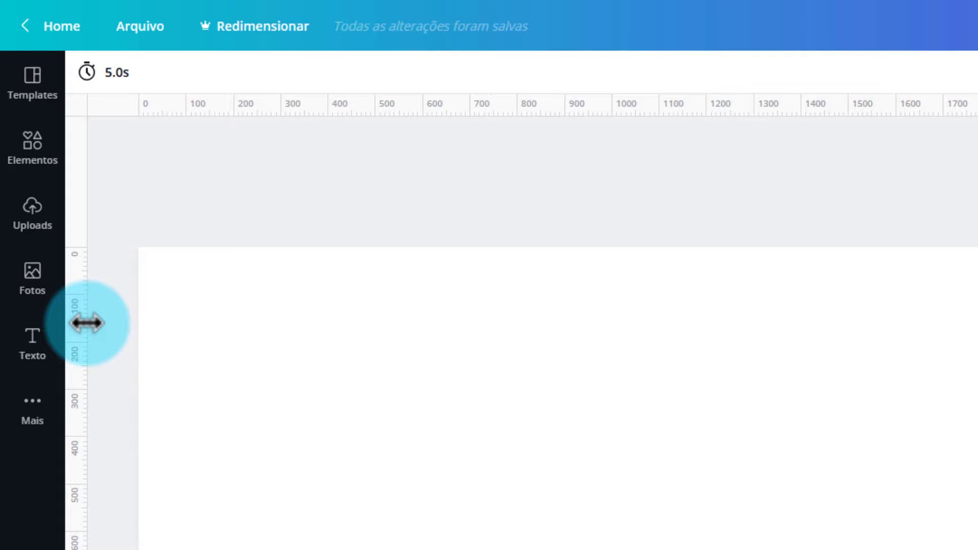
- Add a vertical guide to the page and place it exactly at 1080 px
left_click_drag(86, 323, 649, 322)
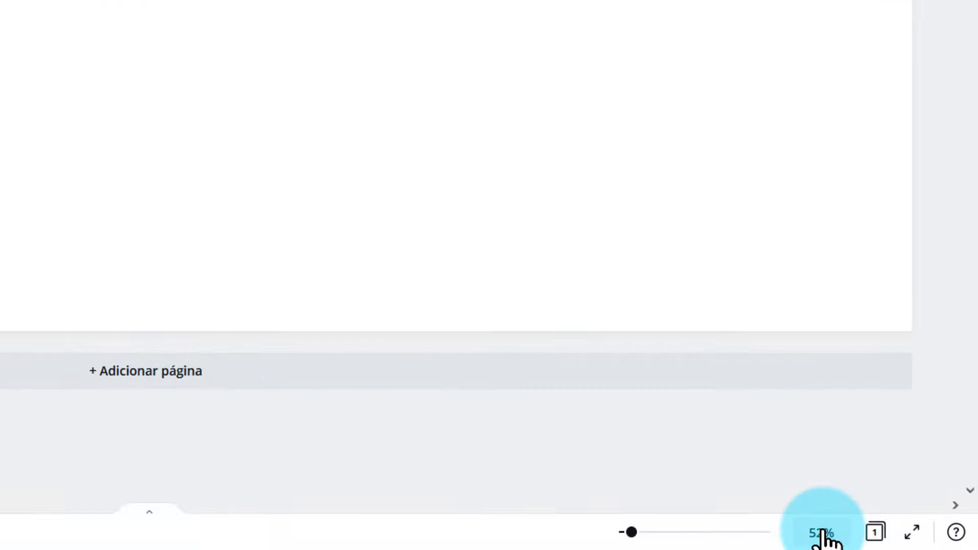
left_click(821, 534)
left_click(754, 287)
left_click(821, 533)
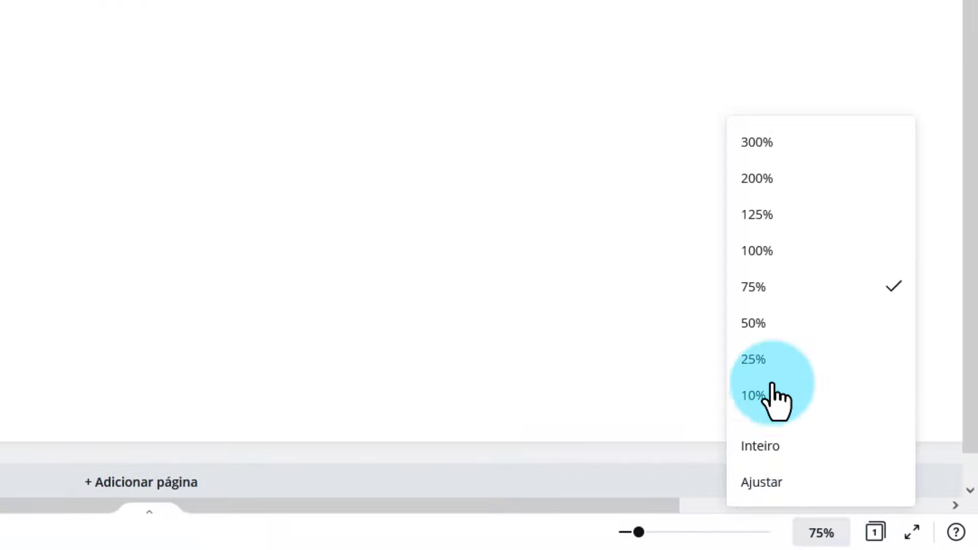
left_click(762, 255)
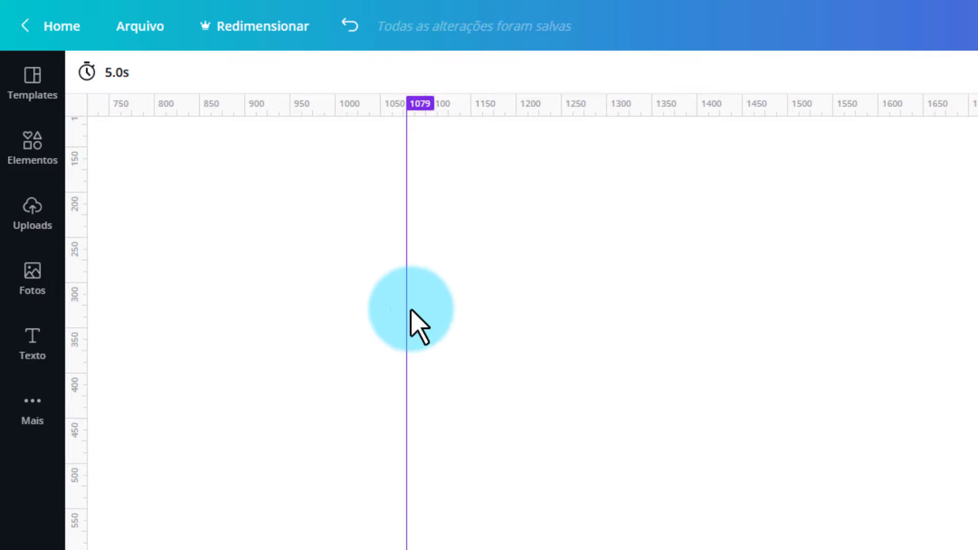
left_click_drag(407, 308, 407, 310)
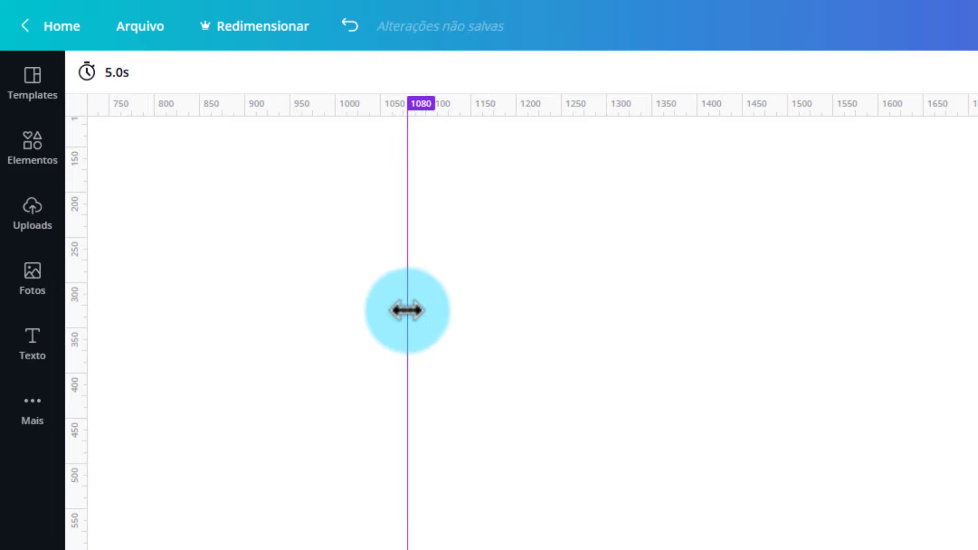
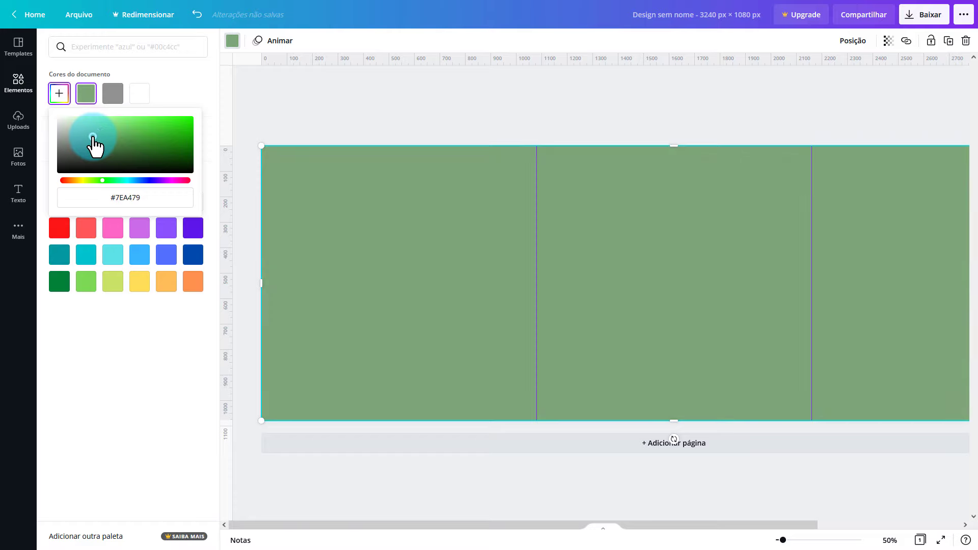
- Add the heading "Me Ensina" at size 350 and place it across both guides in the upper half of the green page
left_click(142, 347)
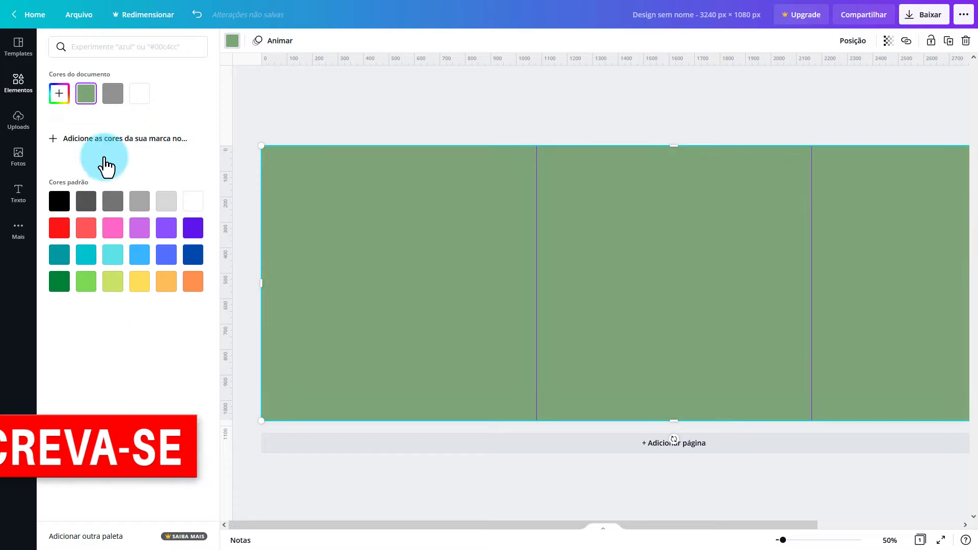
left_click(19, 196)
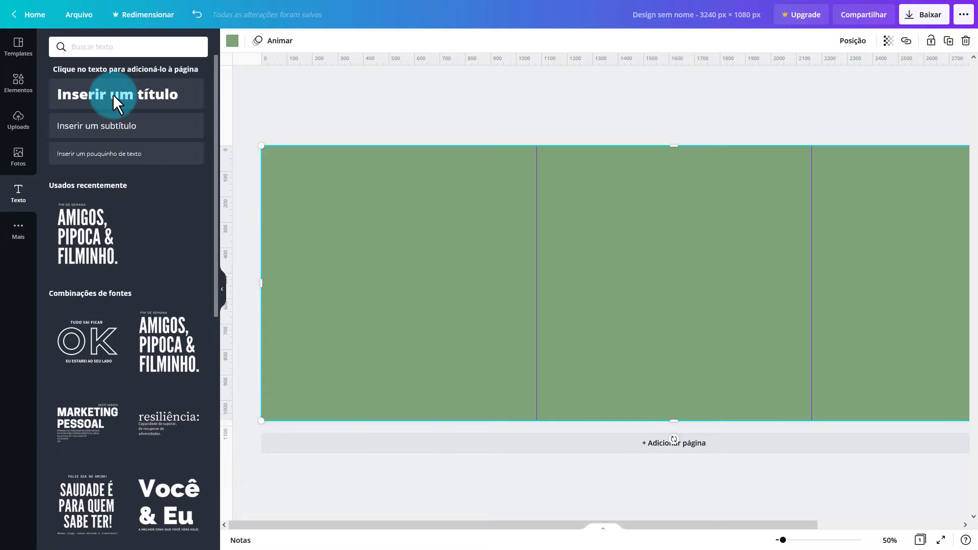
left_click_drag(83, 102, 375, 192)
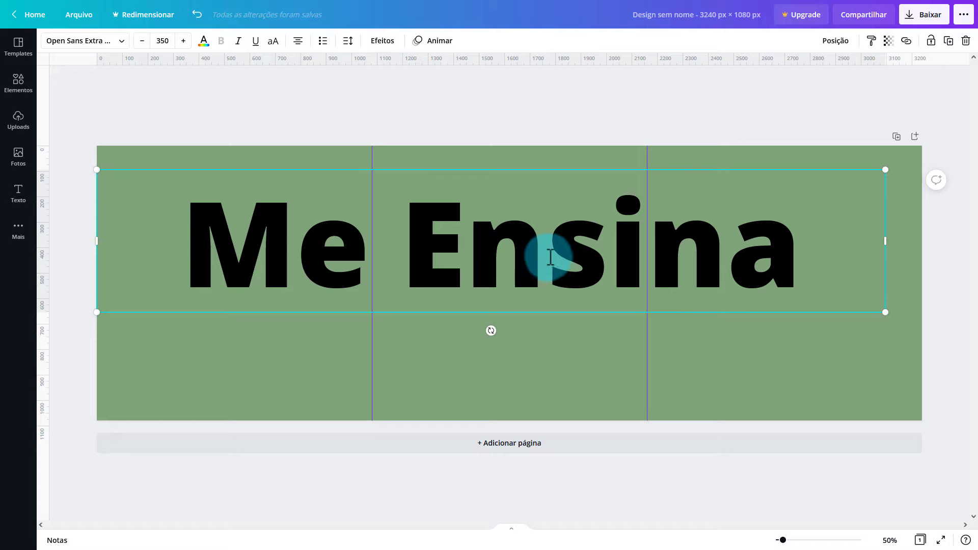
left_click_drag(504, 313, 530, 301)
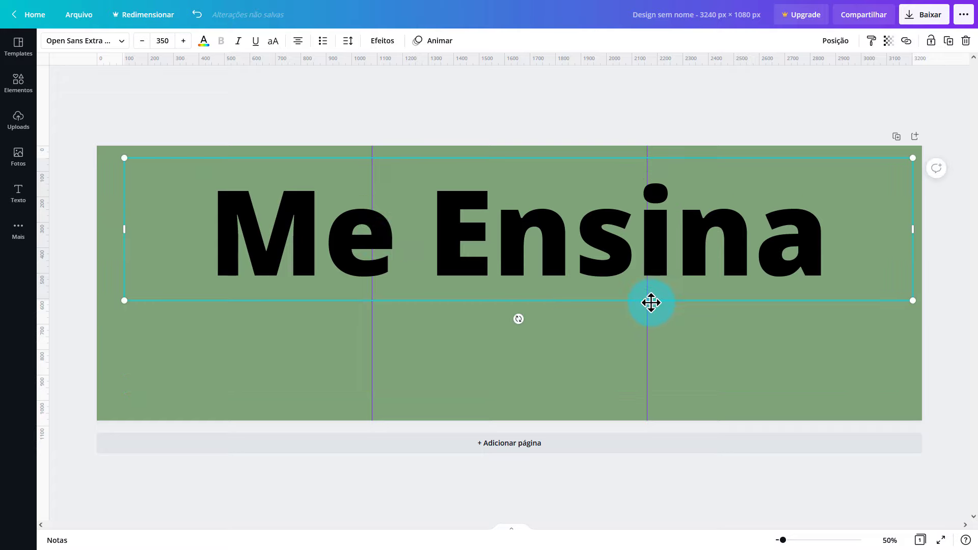
left_click_drag(649, 303, 644, 300)
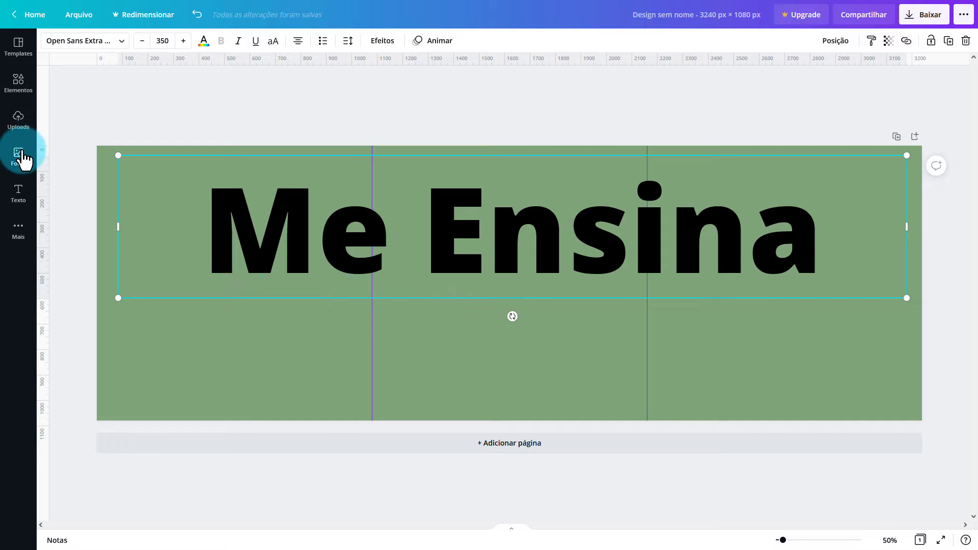
- Place the uploaded portrait of the woman over the first guide and move the "Me Ensina" heading up past the page's upper edge
left_click(19, 125)
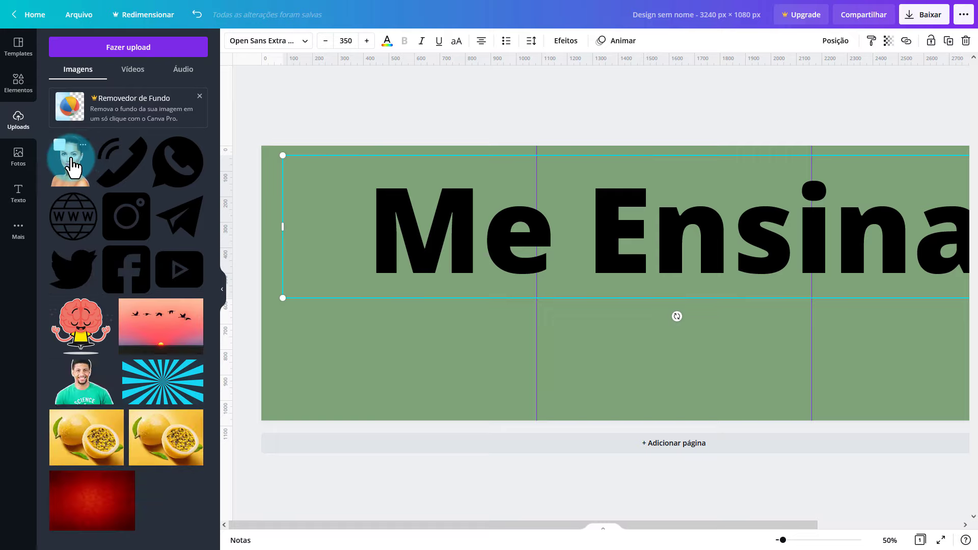
left_click_drag(71, 166, 545, 327)
left_click(607, 221)
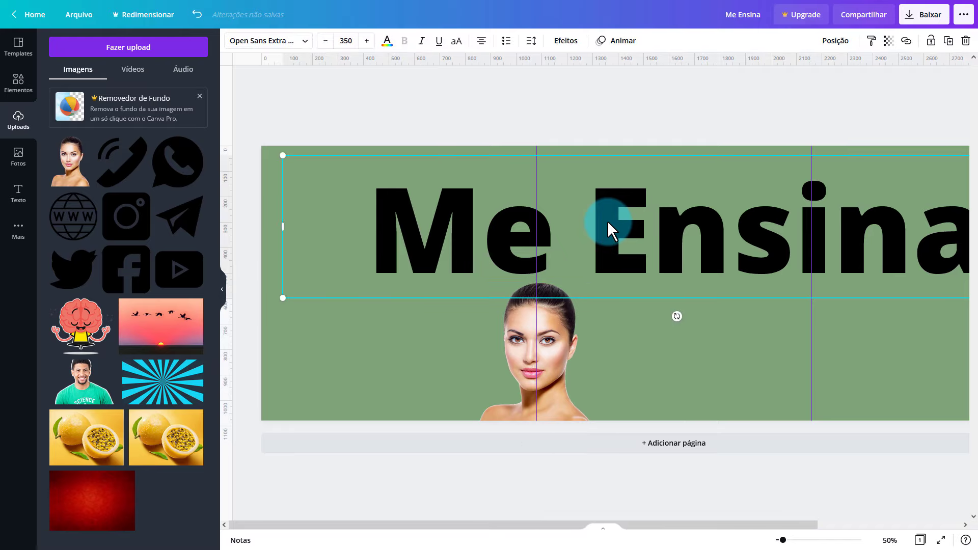
left_click_drag(607, 221, 604, 176)
- Enlarge the woman's portrait on the first guide so that it reaches up to just below the heading
left_click(541, 312)
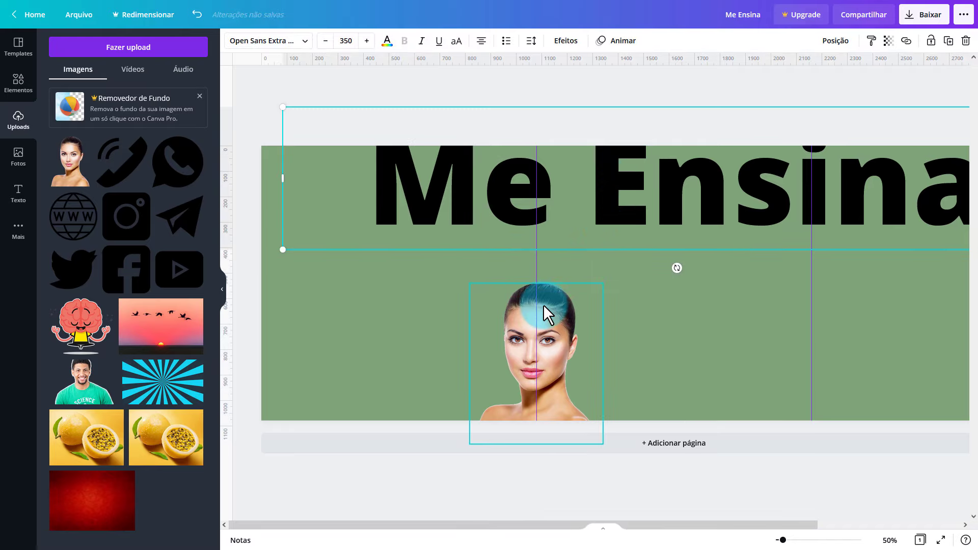
left_click_drag(603, 284, 627, 237)
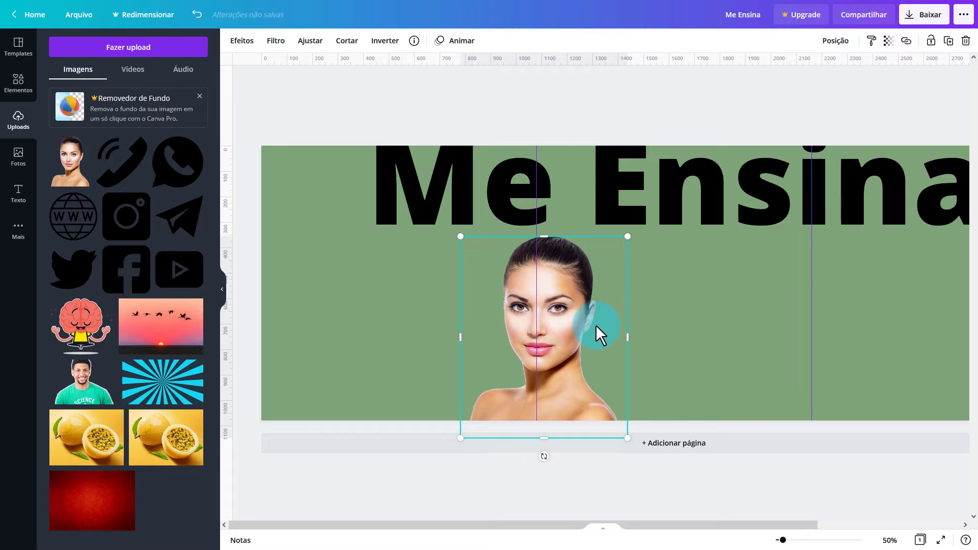
left_click(312, 430)
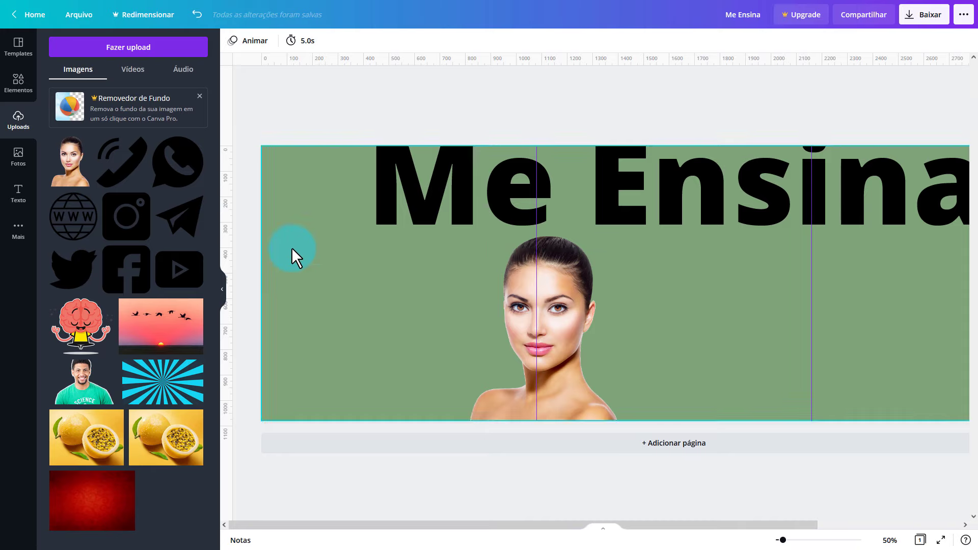
- Add a body text reading "Tutorial 1" at size 60 in the first section, beside the portrait
left_click(20, 200)
left_click_drag(112, 153, 331, 308)
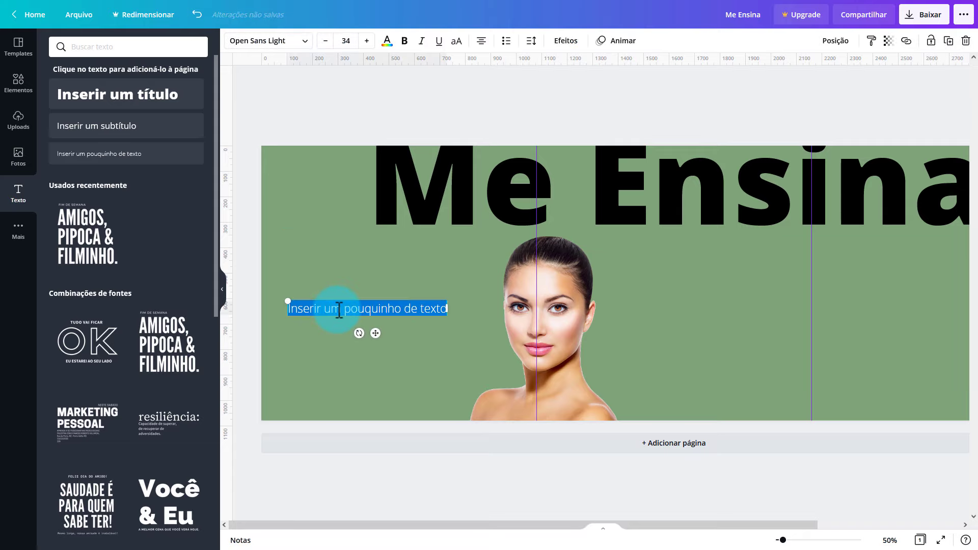
key("BackSpace")
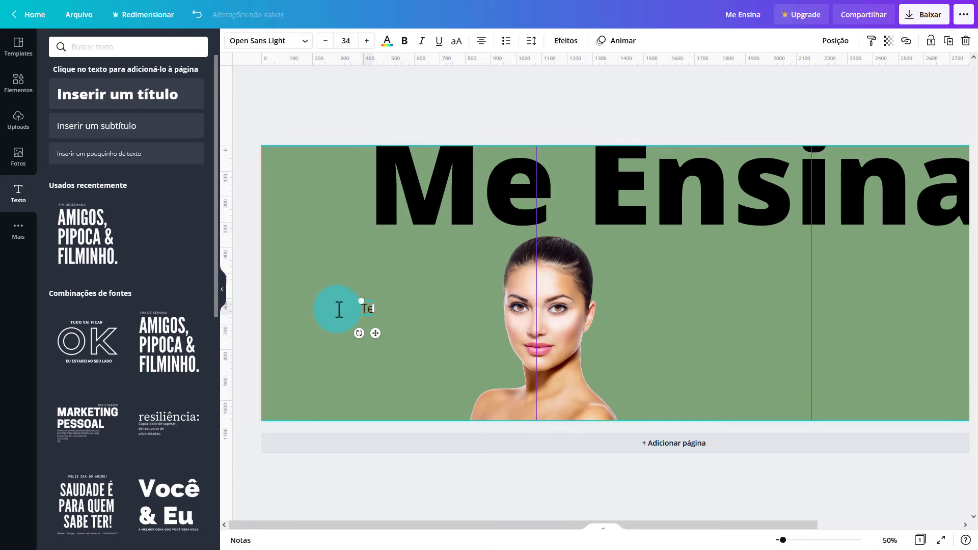
type("Texto 1")
left_click_drag(345, 314, 386, 313)
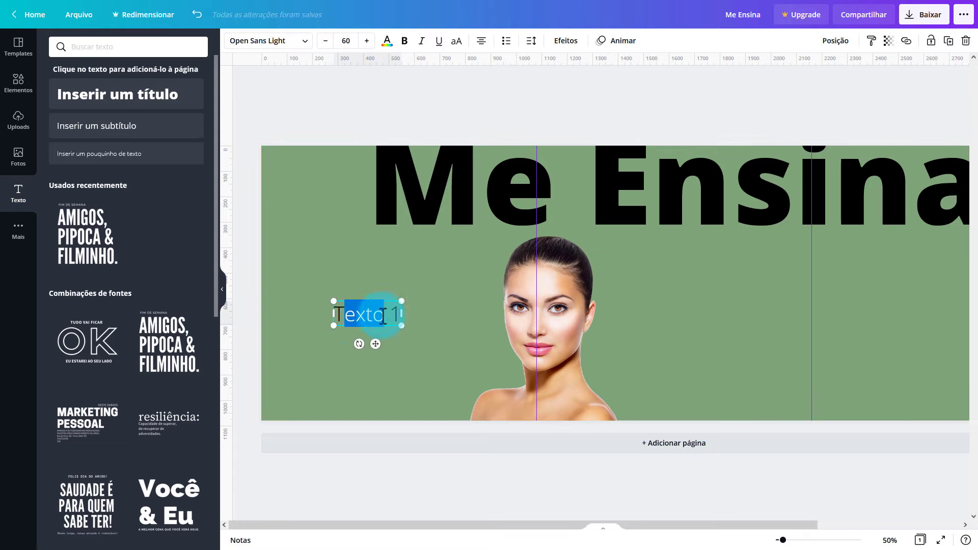
type("utorial")
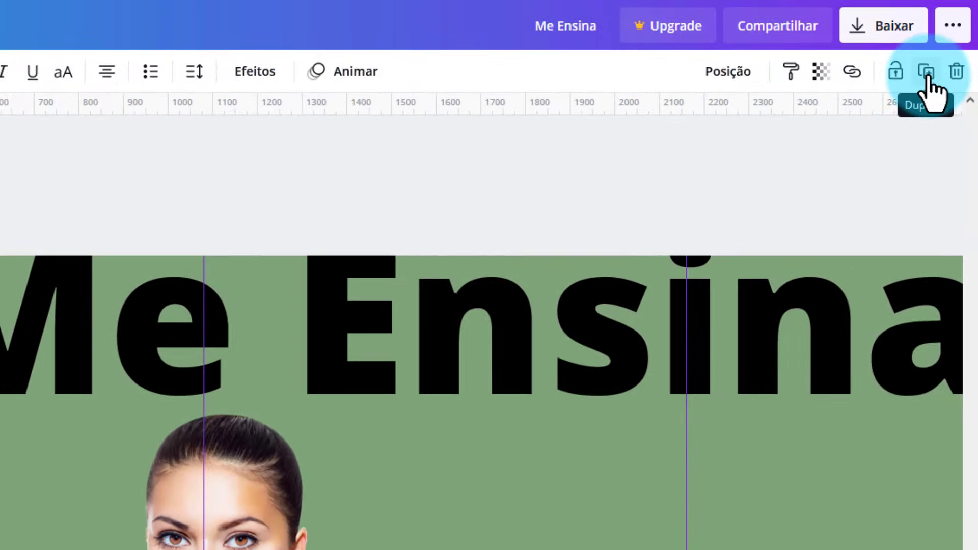
- Duplicate the "Tutorial 1" text into the middle section and change the copy to "Tutorial 2"
left_click(933, 61)
left_click_drag(227, 432, 716, 423)
double_click(688, 390)
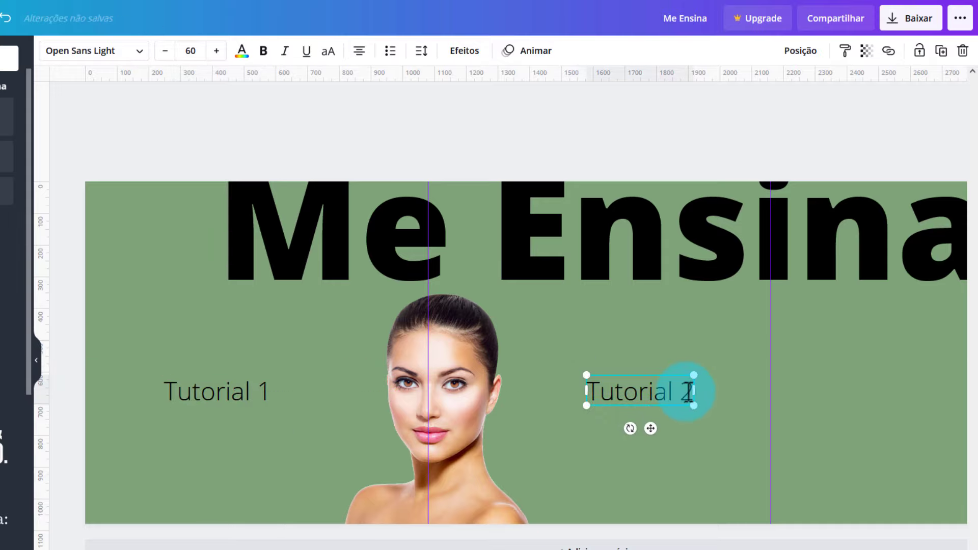
type("2")
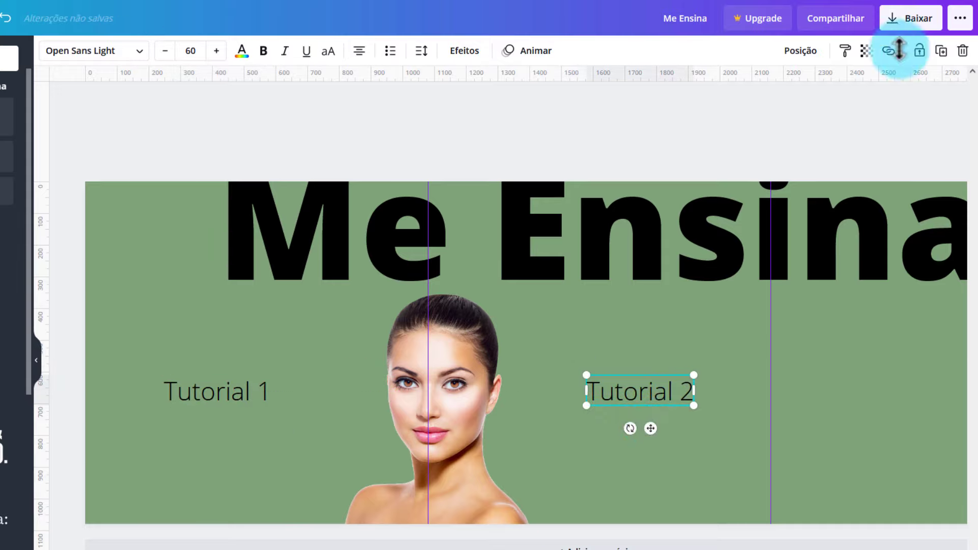
- Duplicate the "Tutorial 2" text into the third section as "Tutorial 3" and collapse the side area to see the whole page
left_click(941, 51)
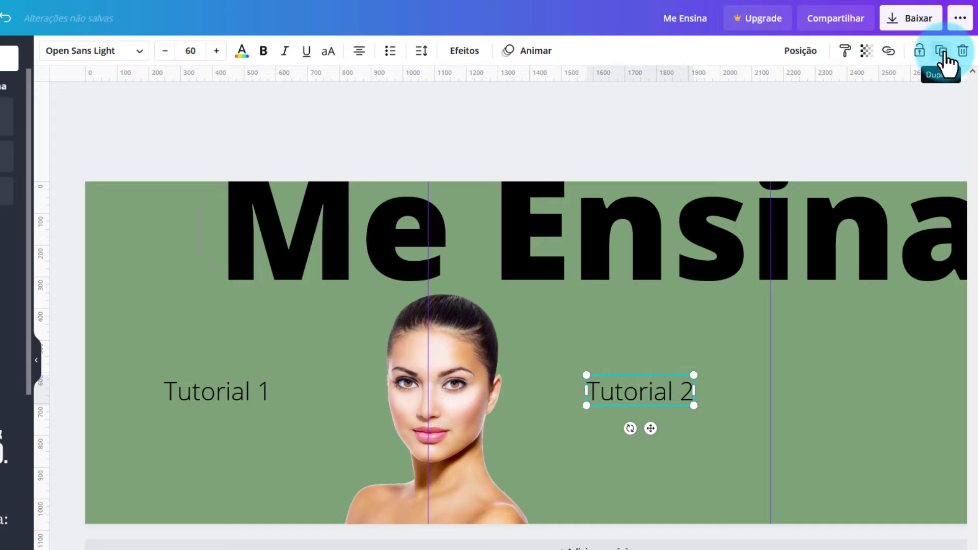
left_click(471, 430)
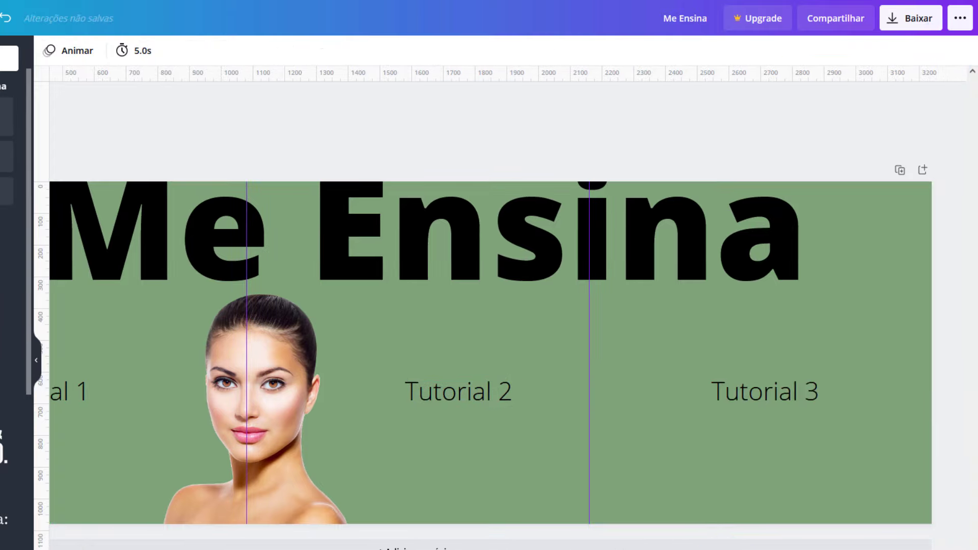
left_click(41, 360)
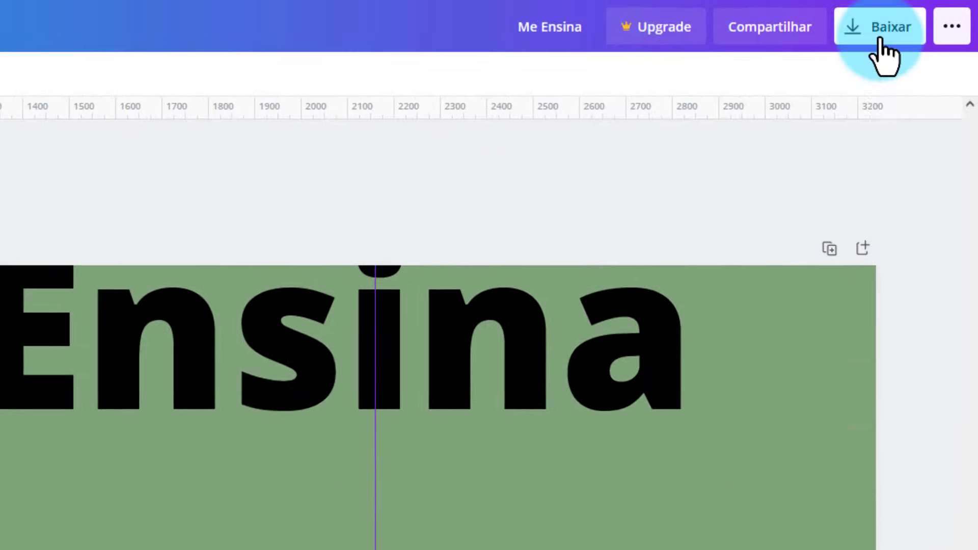
- Download the 3240 × 1080 px design as a PNG image and save the file to the computer
left_click(884, 54)
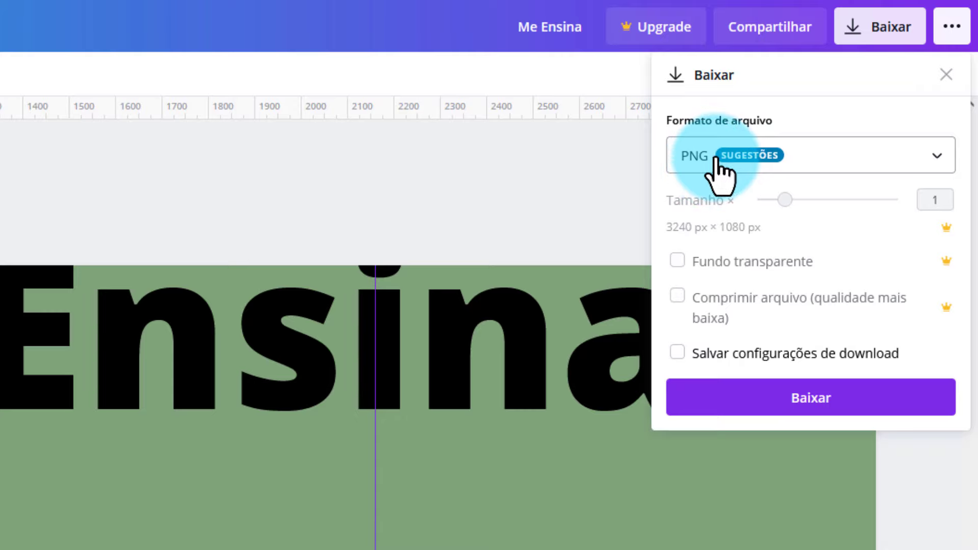
left_click(936, 155)
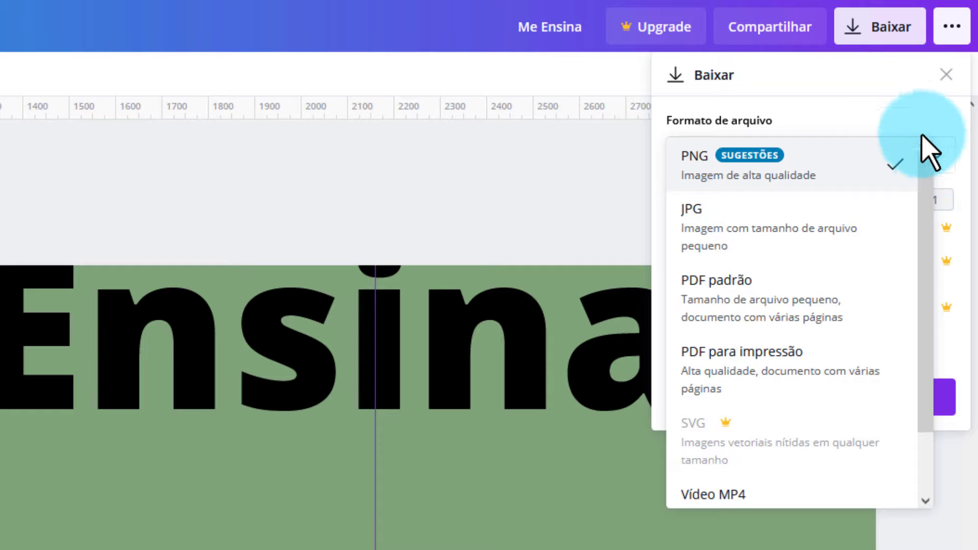
left_click(915, 120)
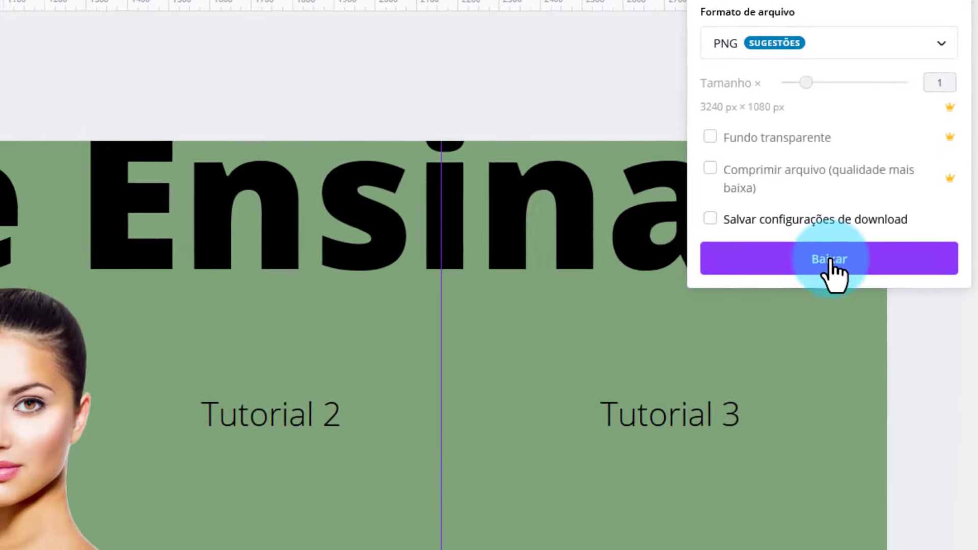
left_click(830, 260)
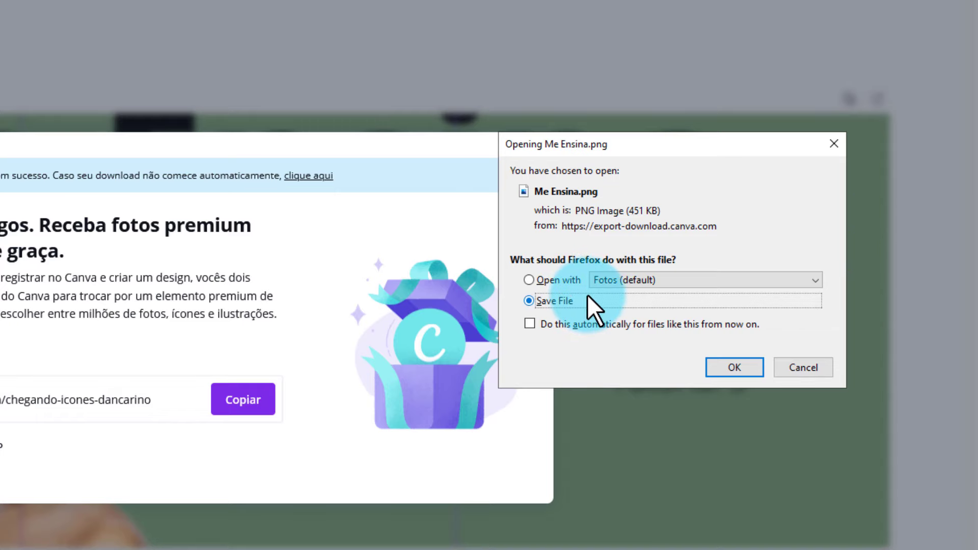
left_click(730, 371)
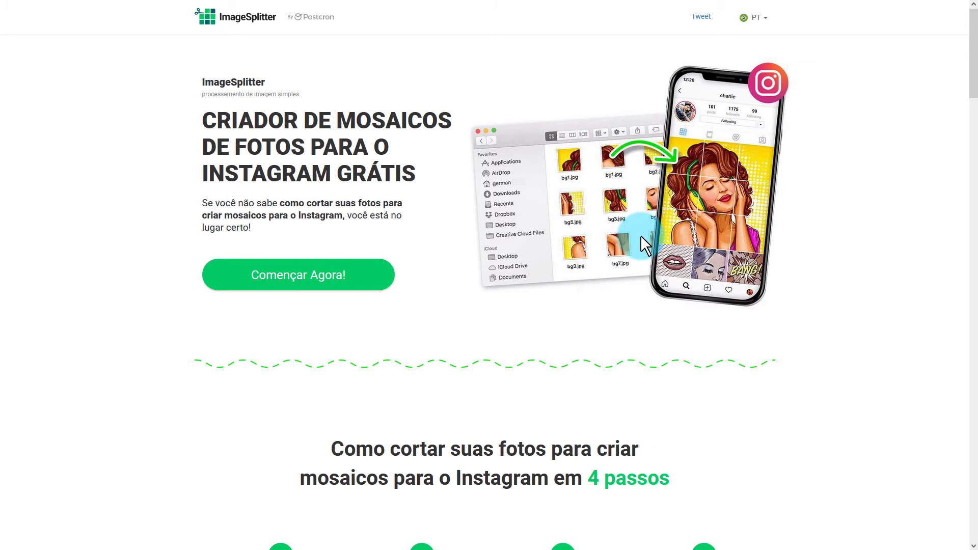
- Switch to the ImageSplitter website, open its image upload page and pick the Me Ensina image from the Downloads folder
scroll(641, 235, "down", 8)
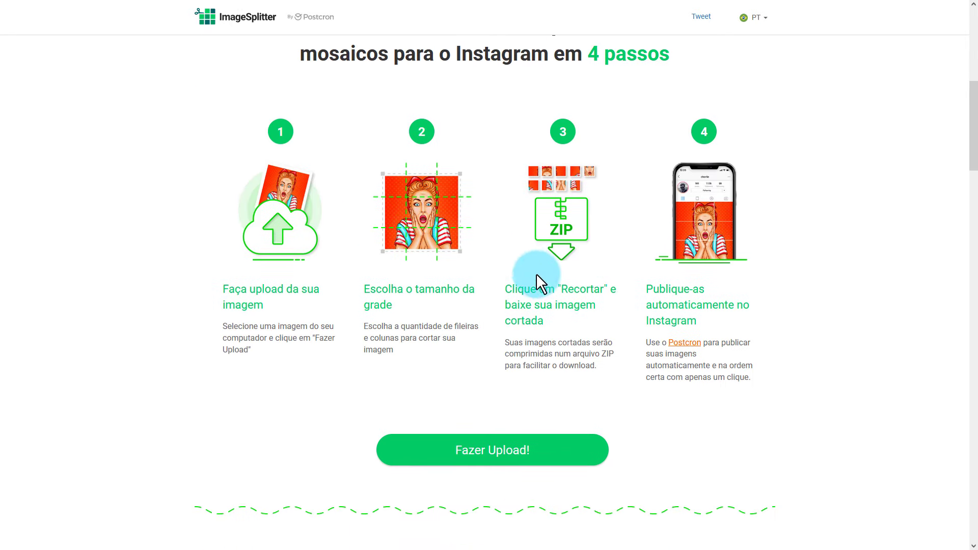
scroll(535, 282, "up", 8)
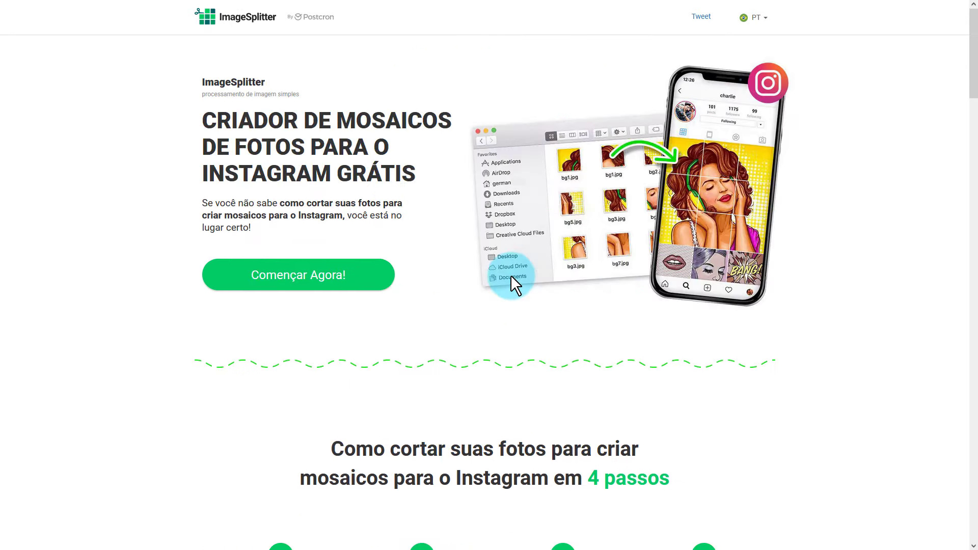
left_click(307, 278)
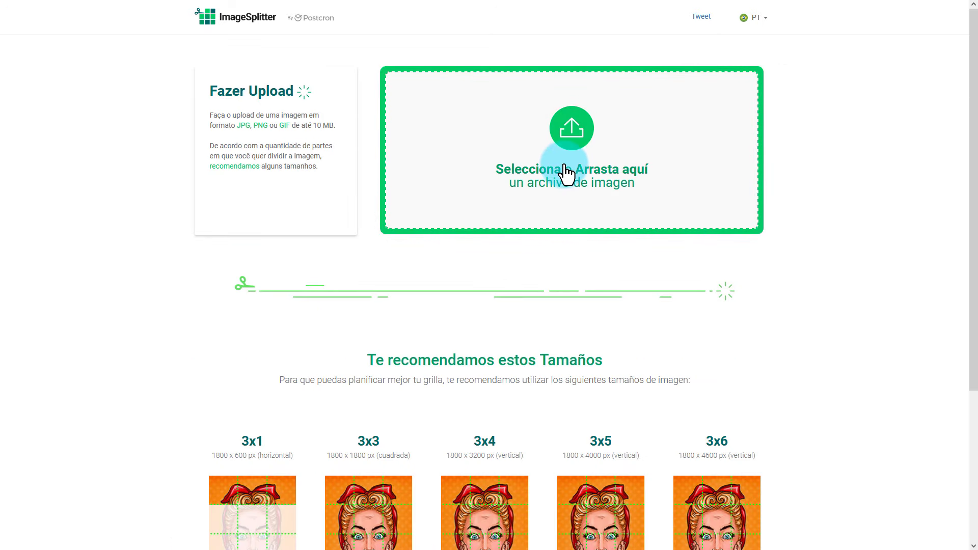
key("alt+Tab")
left_click(396, 195)
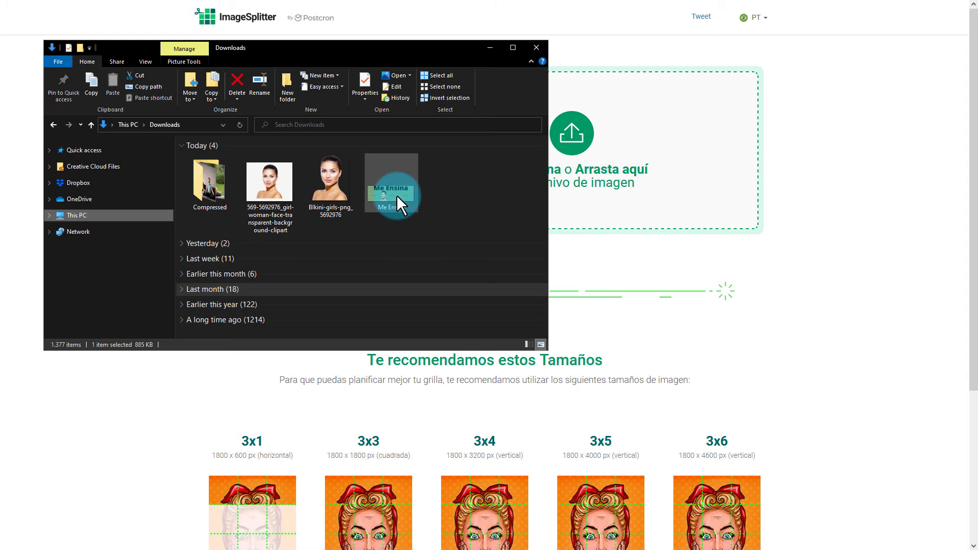